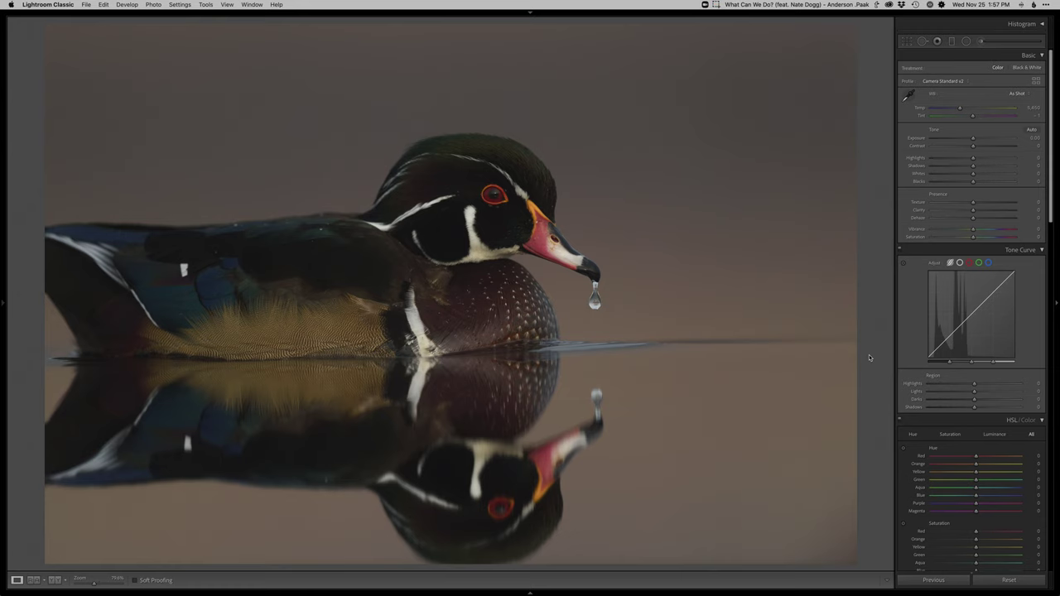
Step: Straighten the duck photo by just under one degree and crop it tighter, keeping the original aspect ratio
key("r")
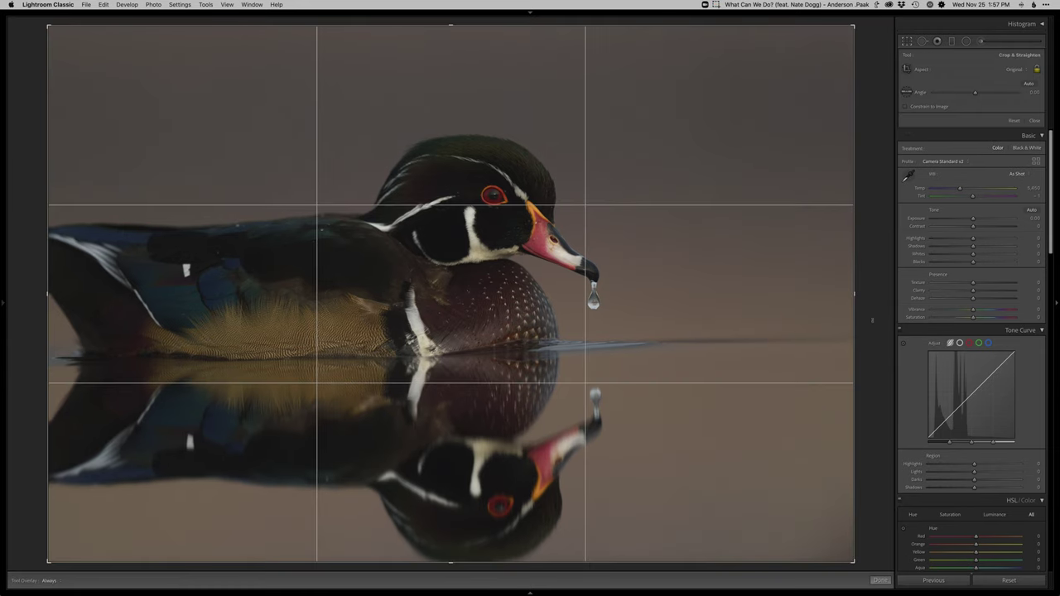
left_click_drag(872, 321, 874, 325)
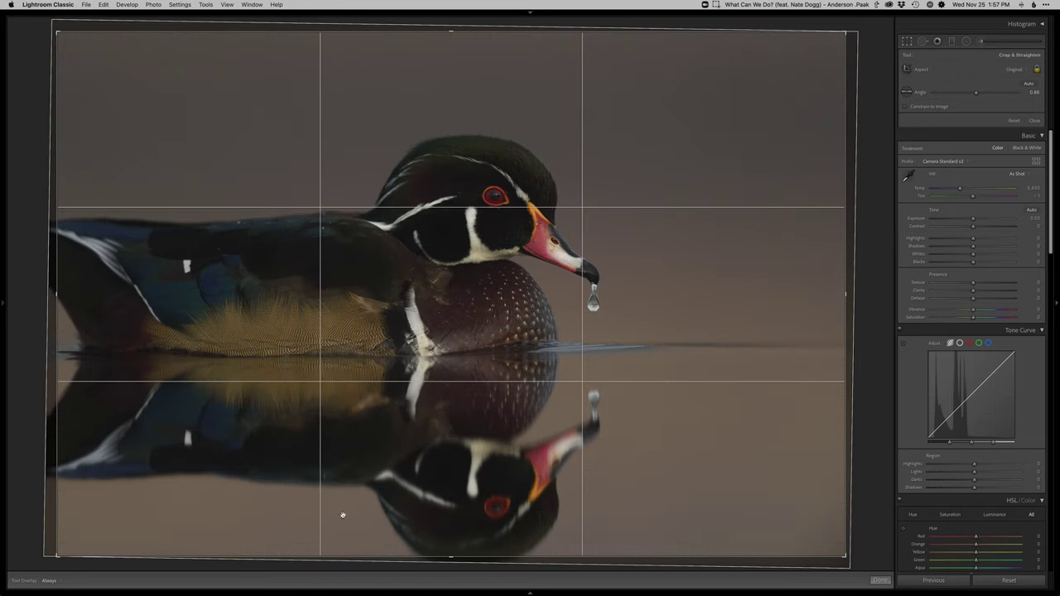
left_click_drag(54, 501, 76, 504)
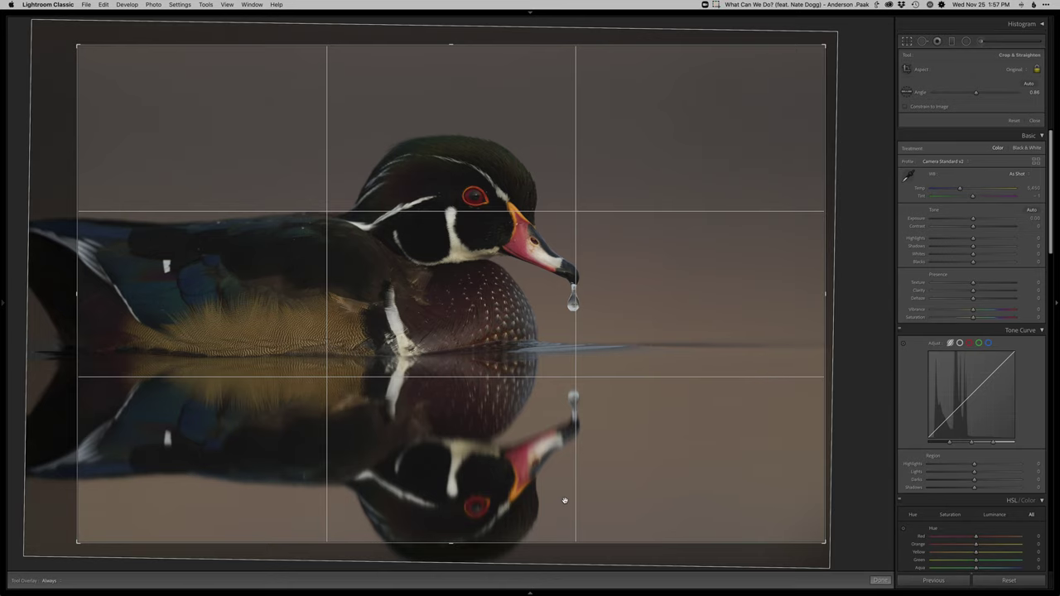
left_click_drag(669, 442, 661, 439)
key("Return")
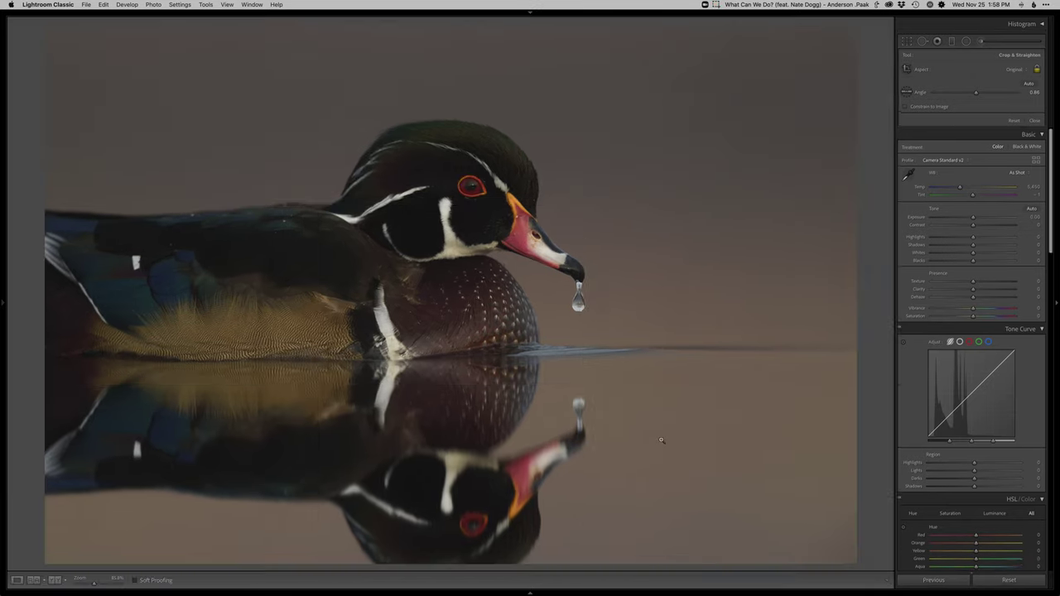
Step: Tighten the crop around the duck a little more and reposition the image inside the frame
key("r")
left_click_drag(825, 362, 808, 363)
left_click_drag(743, 362, 743, 362)
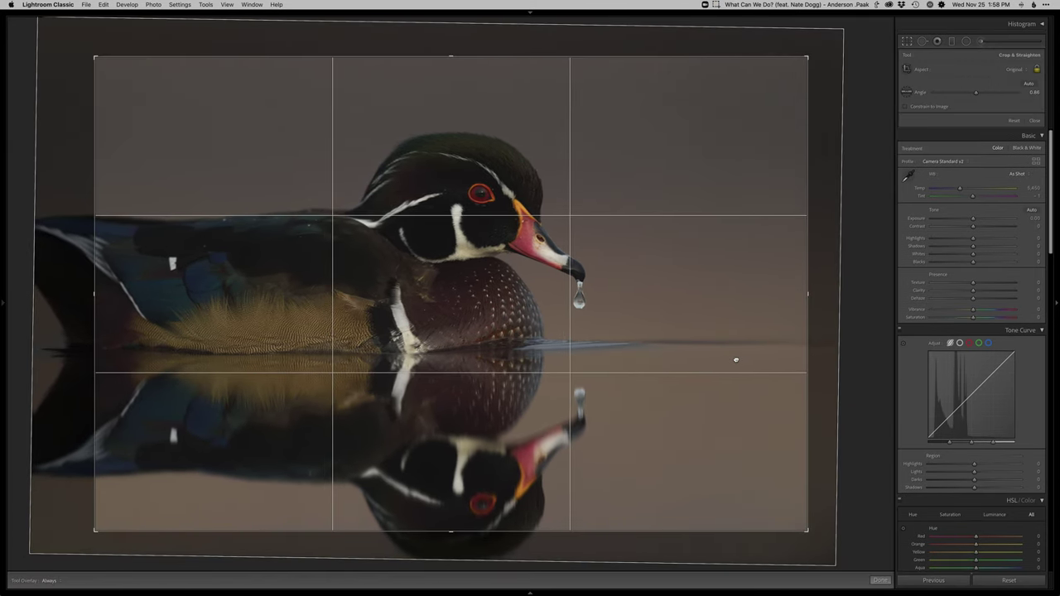
key("Return")
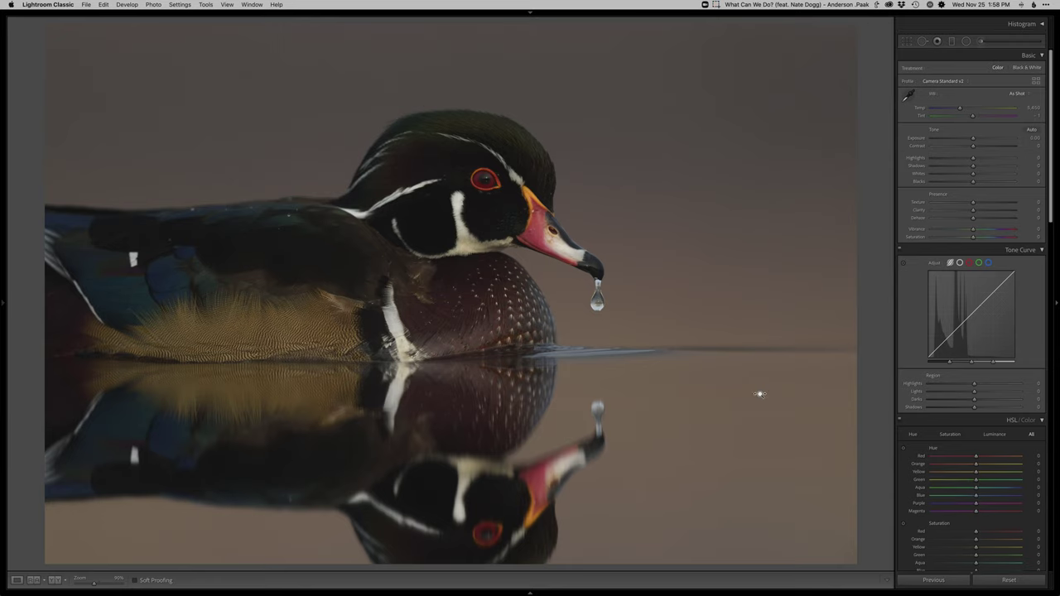
Step: Raise the exposure to +0.70 and the shadows to +20
key("equal")
key("equal")
key("equal")
key("equal")
key("equal")
key("equal")
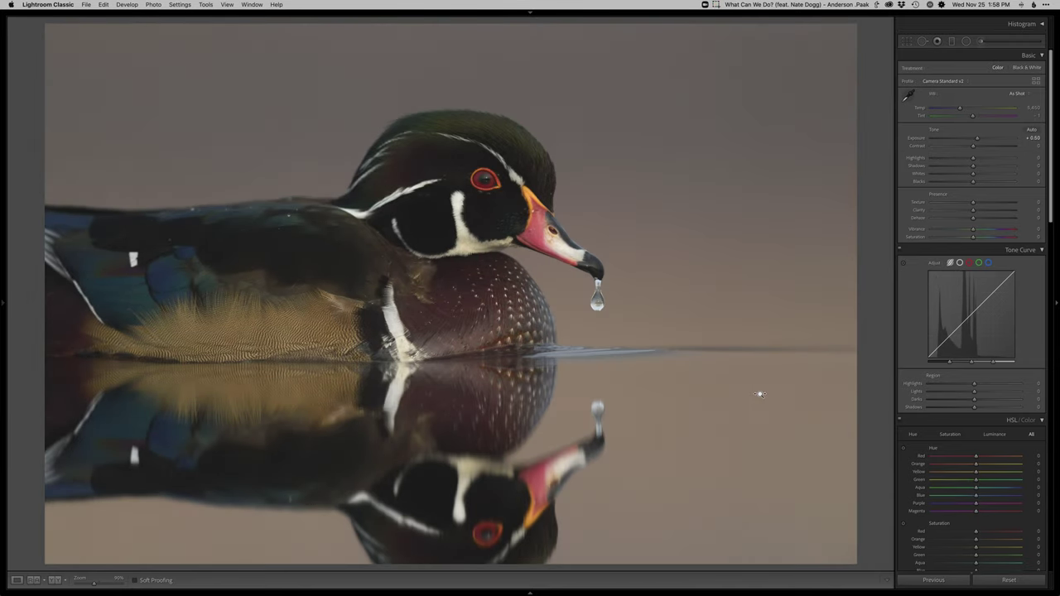
key("equal")
key("equal")
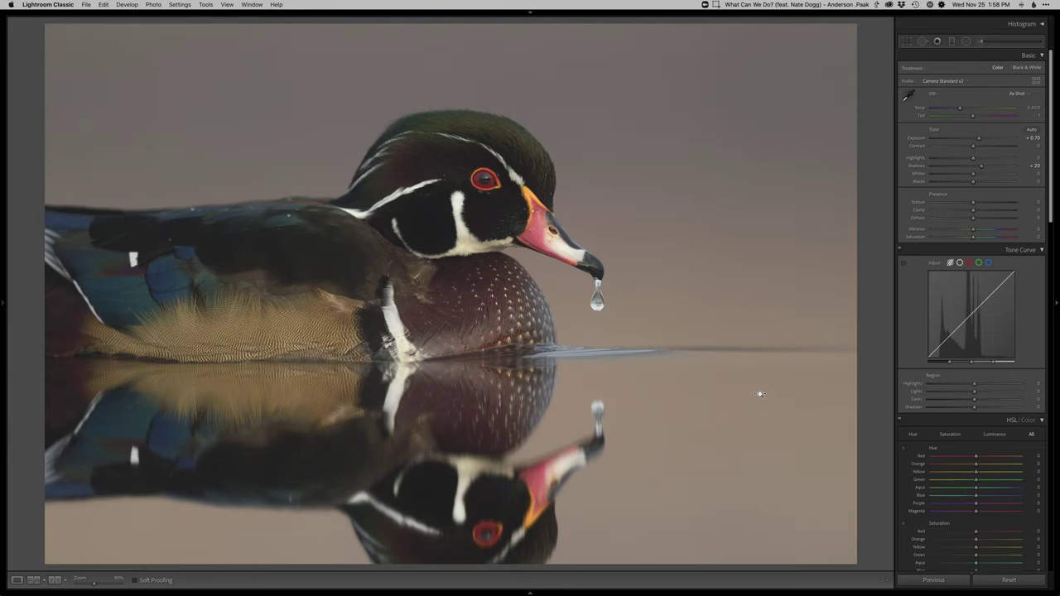
Step: Set the shadows to +40 and lower the blacks to -60
key("minus")
key("minus")
key("minus")
key("minus")
key("minus")
key("minus")
key("minus")
key("minus")
key("minus")
key("minus")
key("minus")
key("minus")
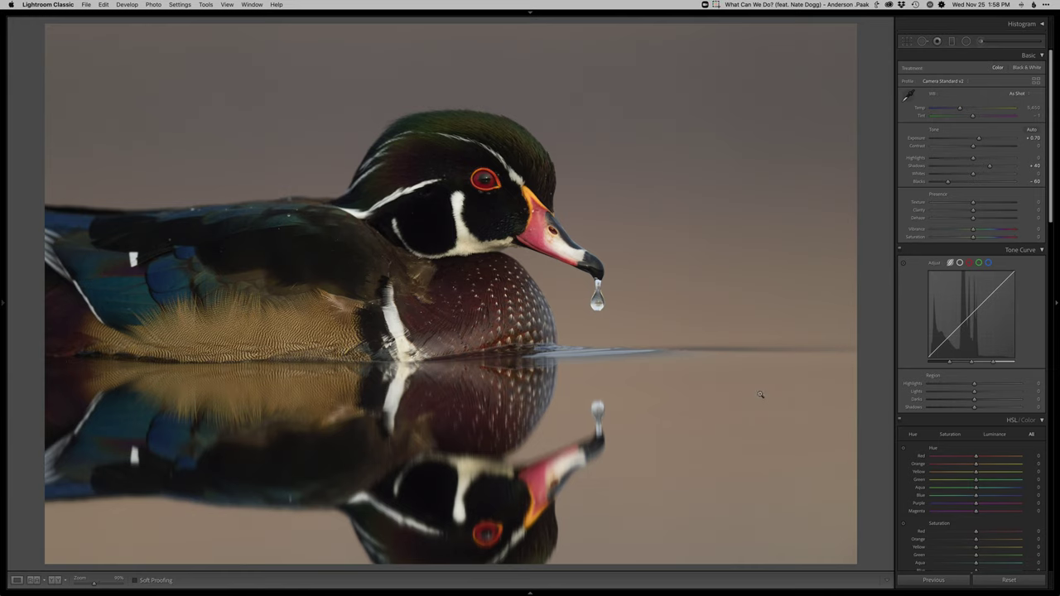
Step: Send the photo to Photoshop for editing and add a new empty layer named Retouch above the background
key("super+e")
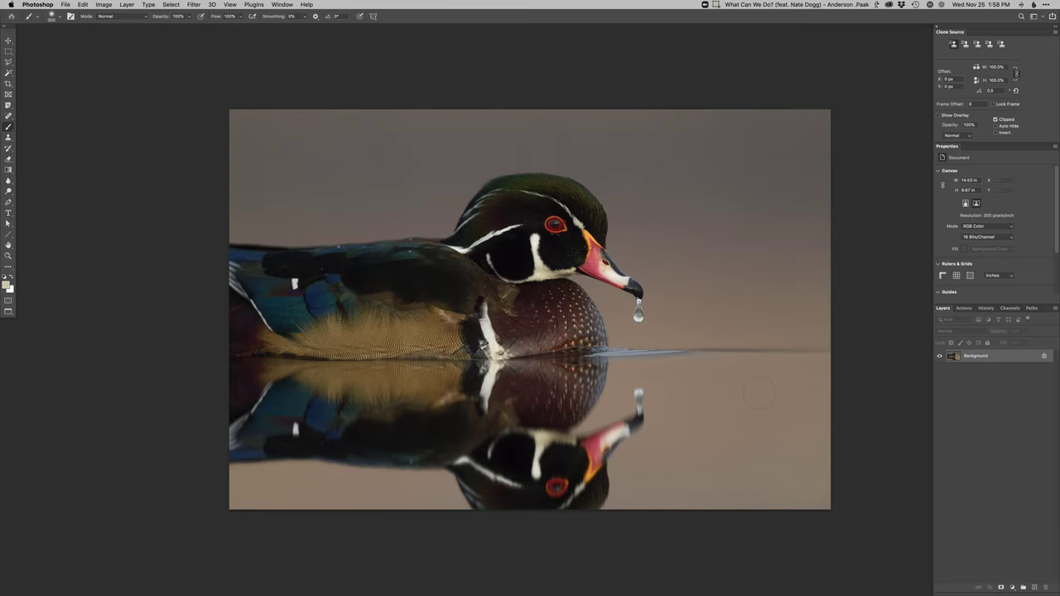
key("alt+shift+super+n")
key("super+plus")
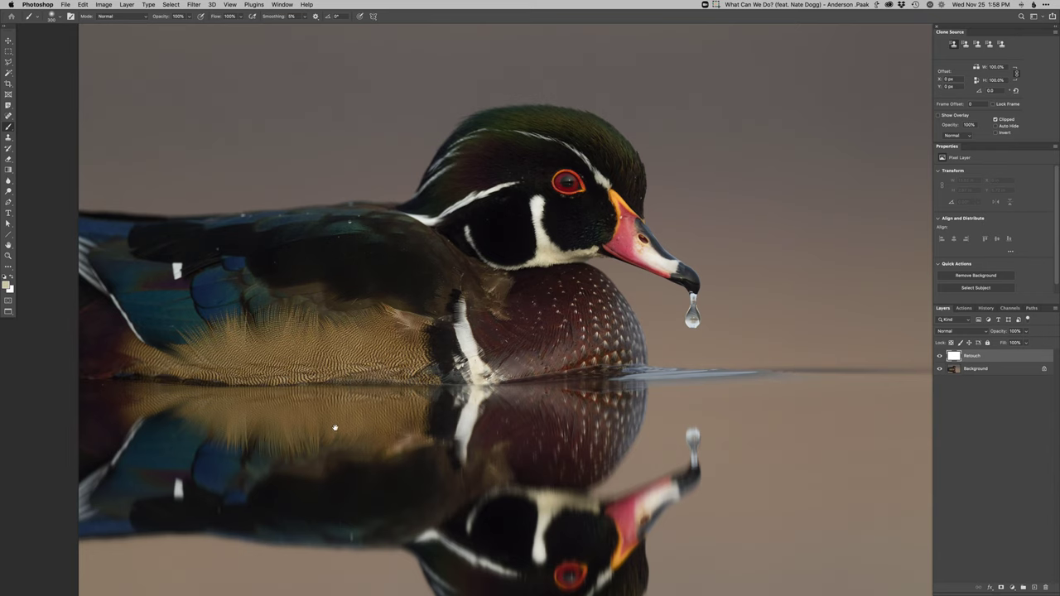
Step: Remove the small specks in the reflection of the duck's body with the Spot Healing Brush, sampling all layers
left_click(350, 541, "super")
mouse_move(357, 536)
left_mouse_down()
mouse_move(436, 515)
mouse_move(435, 500)
mouse_move(453, 524)
left_mouse_up()
key("j")
left_click(413, 476)
left_click(351, 516)
left_click(296, 512)
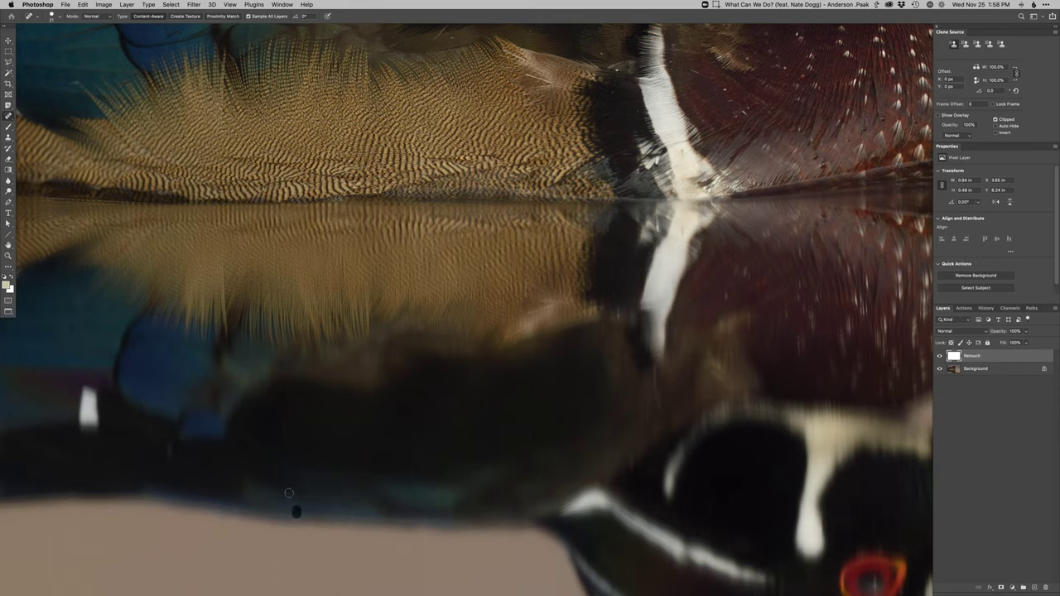
left_click_drag(280, 420, 271, 438)
Step: Heal the remaining blemish along the waterline below the duck's tail
key("super+0")
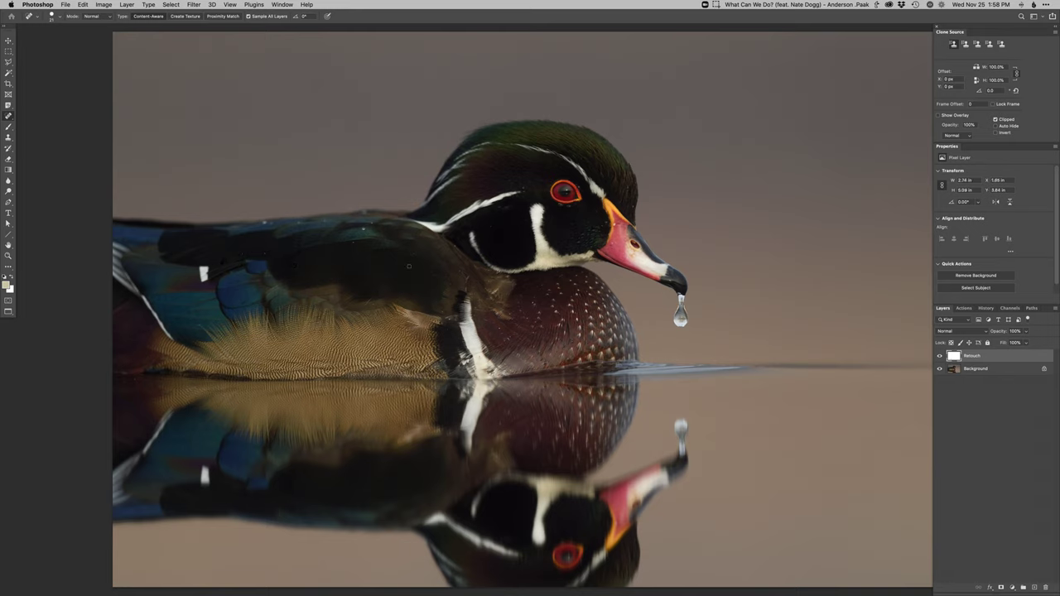
left_click(136, 379)
mouse_move(643, 427)
left_mouse_down()
mouse_move(559, 419)
mouse_move(618, 469)
left_mouse_up()
scroll(617, 468, "down", 3)
scroll(617, 469, "right", 2)
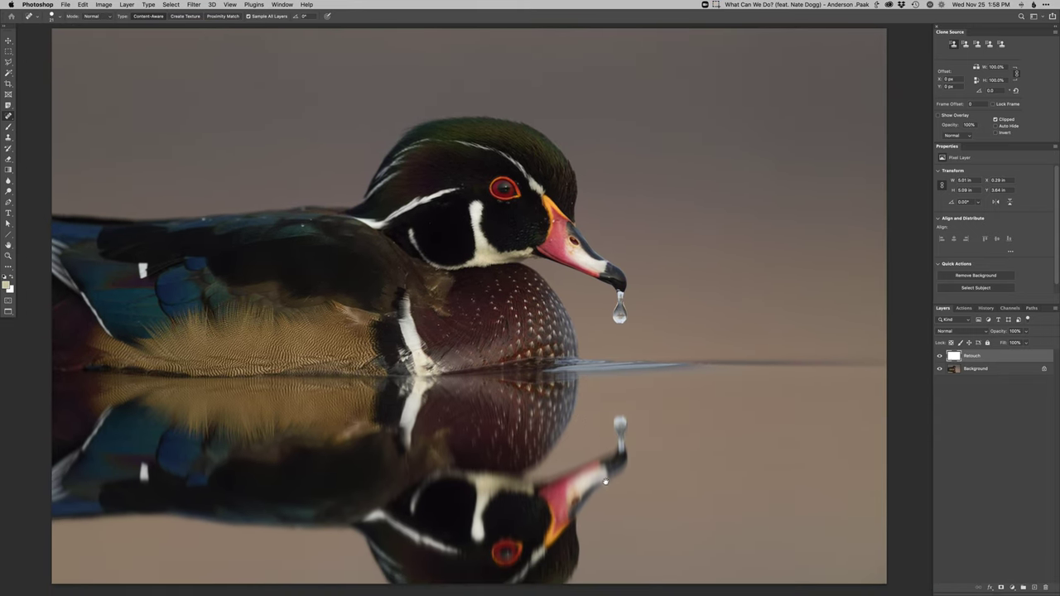
Step: Add a Curves adjustment layer that brightens the highlights strongly, with a second point holding back the shadows
key("super+shift+m")
key("Return")
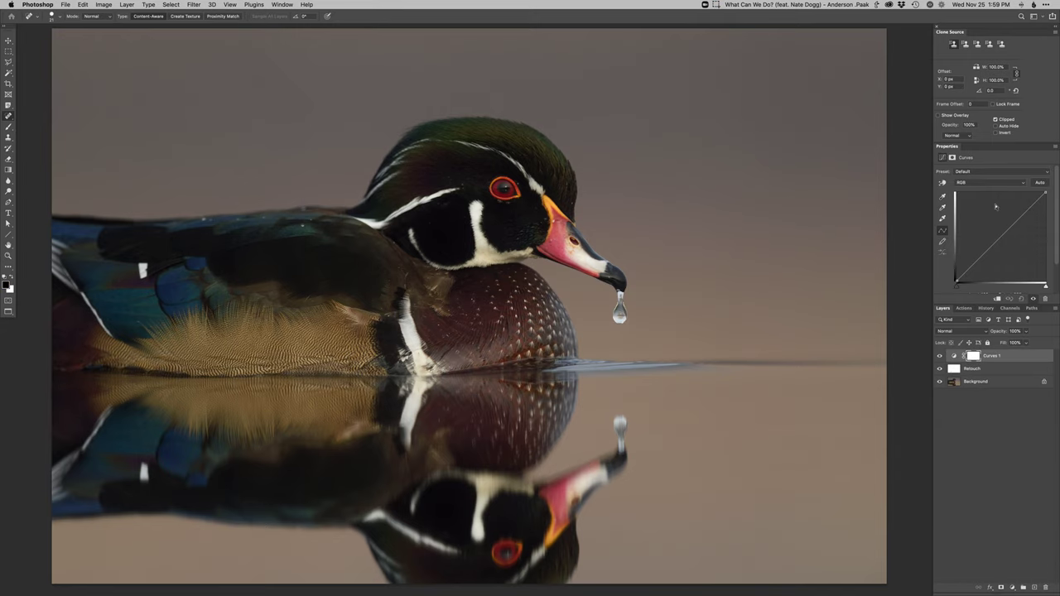
left_click_drag(1027, 212, 1016, 207)
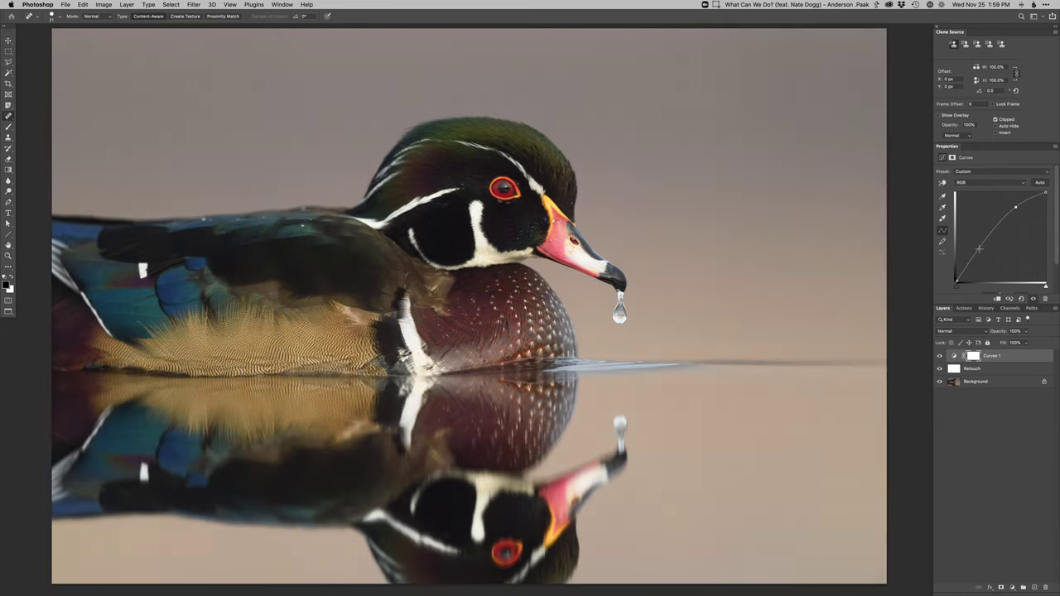
mouse_move(980, 248)
left_mouse_down()
mouse_move(978, 279)
mouse_move(981, 261)
left_mouse_up()
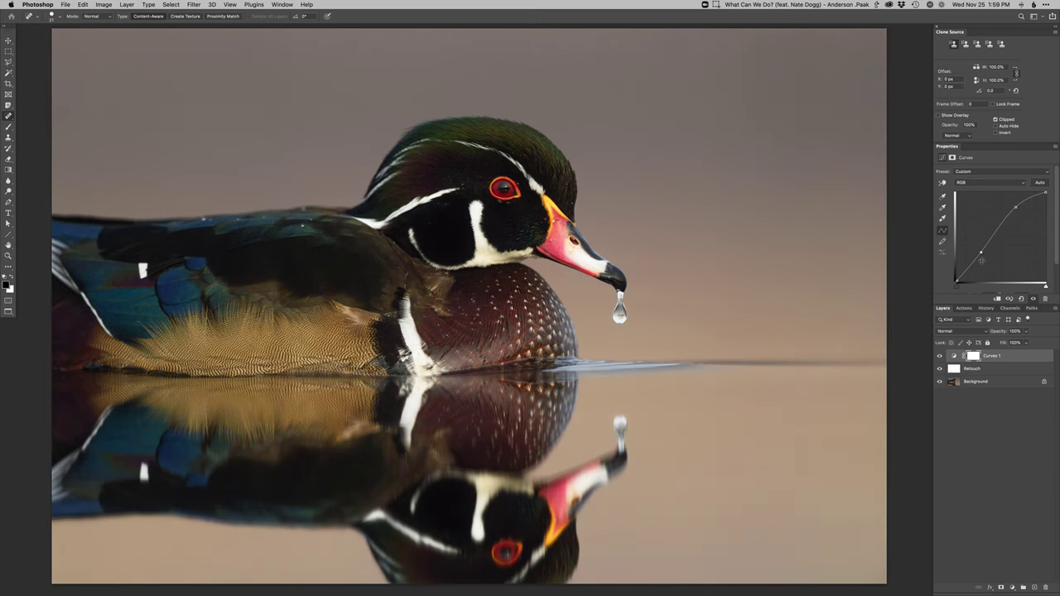
Step: Choose a soft round brush with 0% hardness and invert the brightening Curves layer's mask to black
key("b")
right_click(453, 201)
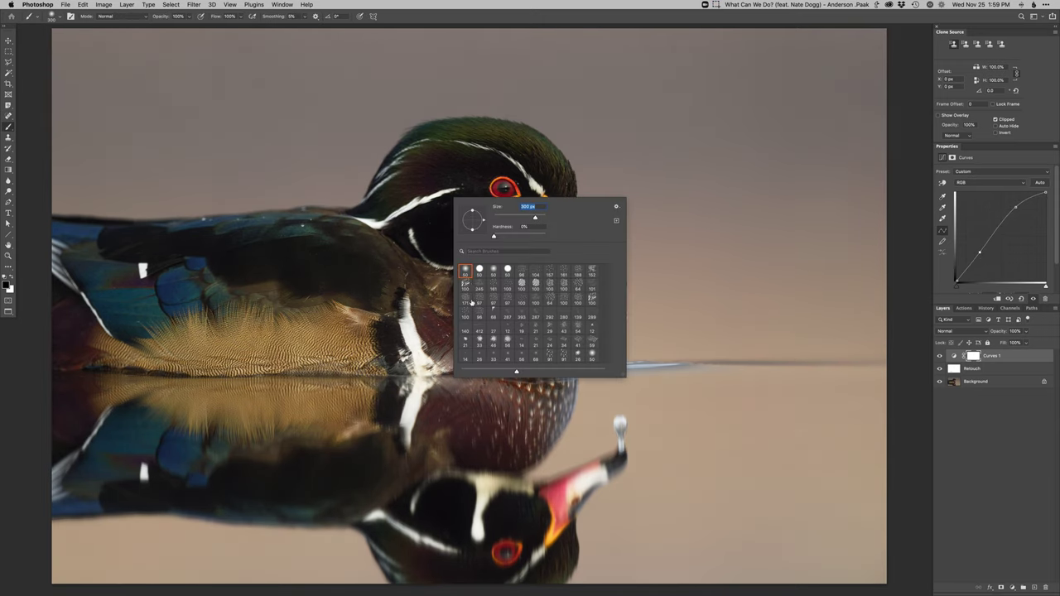
left_click(468, 272)
key("Return")
key("super+i")
Step: Paint white on the Curves mask to brighten the duck's head, eye and bill
left_click_drag(483, 184, 530, 239)
key("x")
mouse_move(597, 235)
left_mouse_down()
mouse_move(566, 236)
mouse_move(597, 240)
left_mouse_up()
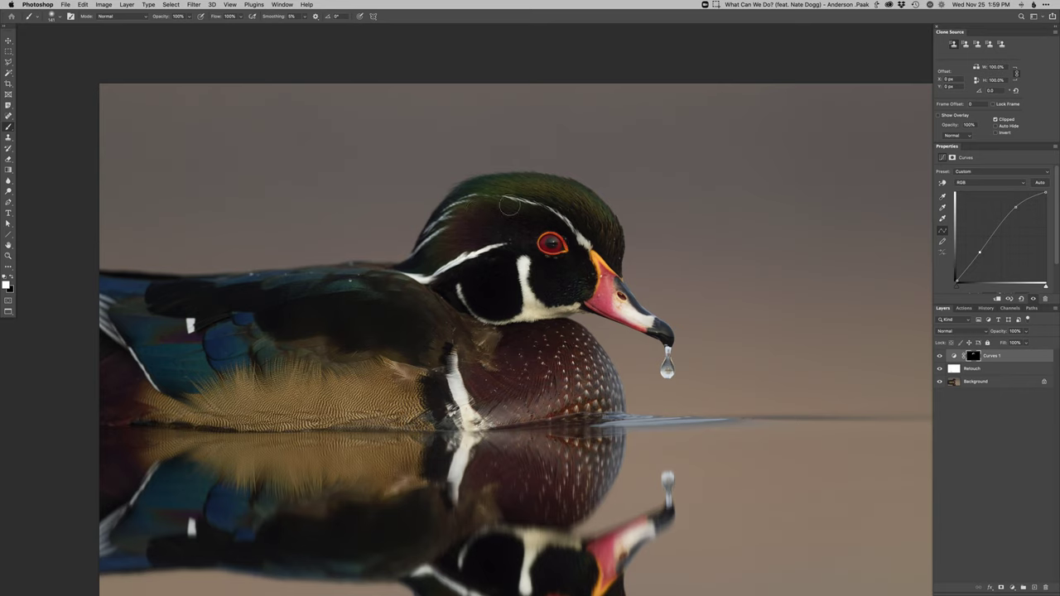
left_click_drag(559, 251, 552, 251)
mouse_move(600, 264)
left_mouse_down()
mouse_move(603, 298)
mouse_move(609, 288)
left_mouse_up()
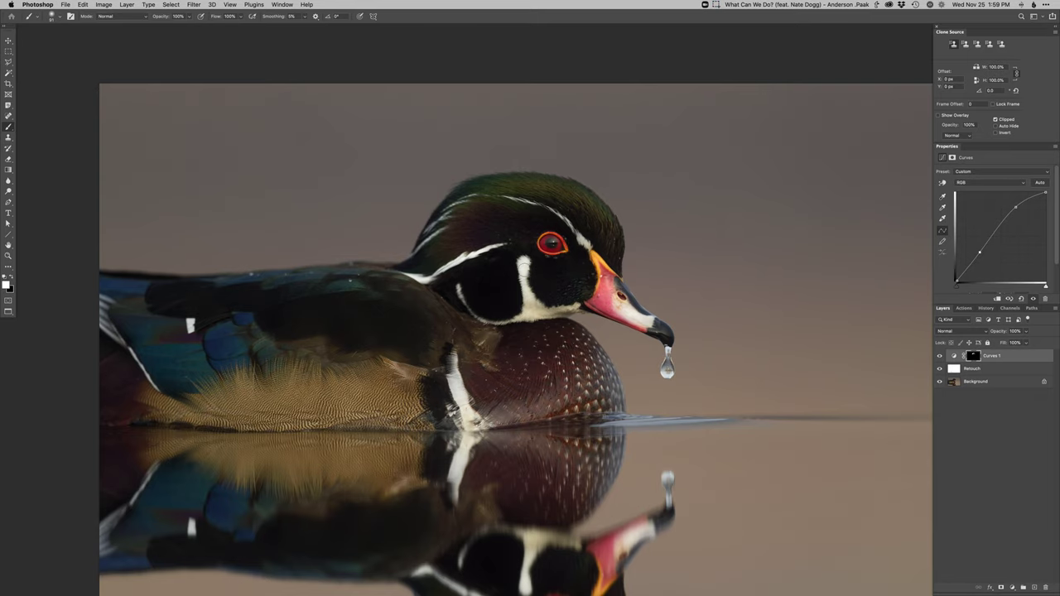
Step: Enlarge the brush and paint the brightening over the duck's speckled breast
key("]")
key("]")
key("]")
key("]")
key("]")
key("]")
key("]")
mouse_move(563, 365)
left_mouse_down()
mouse_move(563, 340)
mouse_move(513, 375)
left_mouse_up()
Step: Paint the brightening over the duck's back, wing and golden flank feathers, enlarging the brush for the broad areas
left_click_drag(346, 258, 337, 259)
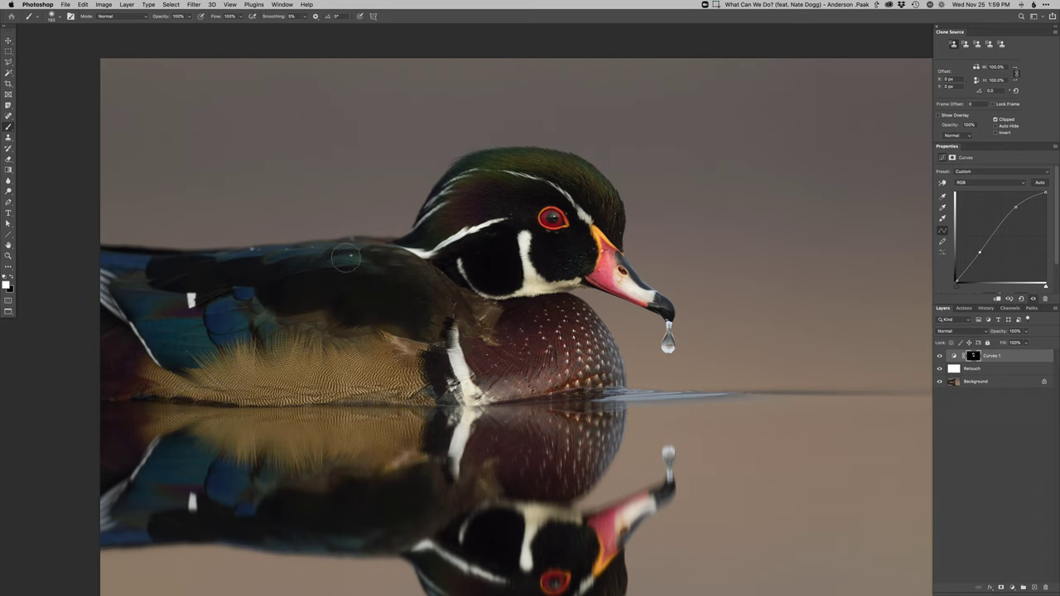
left_click_drag(328, 298, 418, 308)
key("]")
key("]")
key("]")
key("]")
mouse_move(517, 389)
left_mouse_down()
mouse_move(308, 387)
mouse_move(406, 366)
left_mouse_up()
left_click_drag(201, 286, 239, 290)
mouse_move(283, 463)
left_mouse_down()
mouse_move(199, 539)
mouse_move(242, 504)
mouse_move(232, 421)
left_mouse_up()
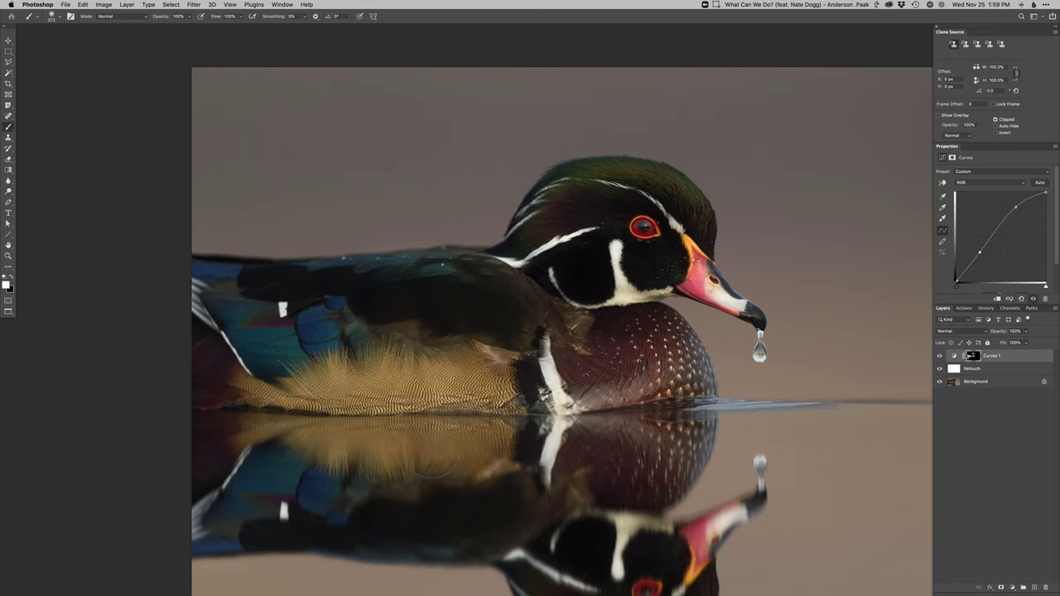
Step: Paint the brightening over the duck's reflection in the water, including the reflected head
left_click_drag(532, 485, 495, 369)
left_click_drag(563, 457, 542, 458)
left_click_drag(653, 482, 666, 480)
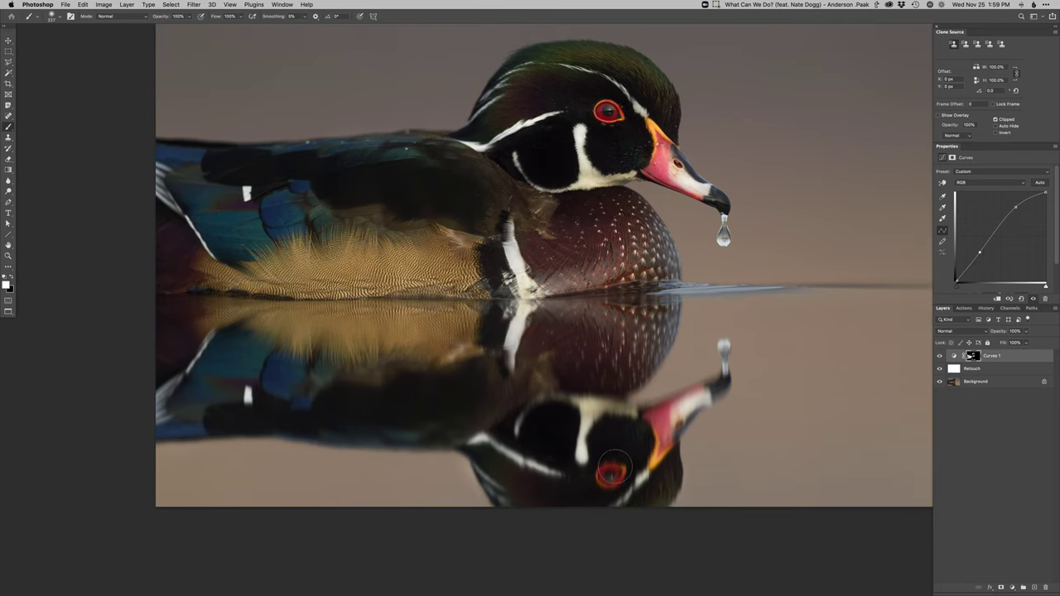
mouse_move(506, 347)
left_mouse_down()
mouse_move(561, 455)
mouse_move(550, 450)
left_mouse_up()
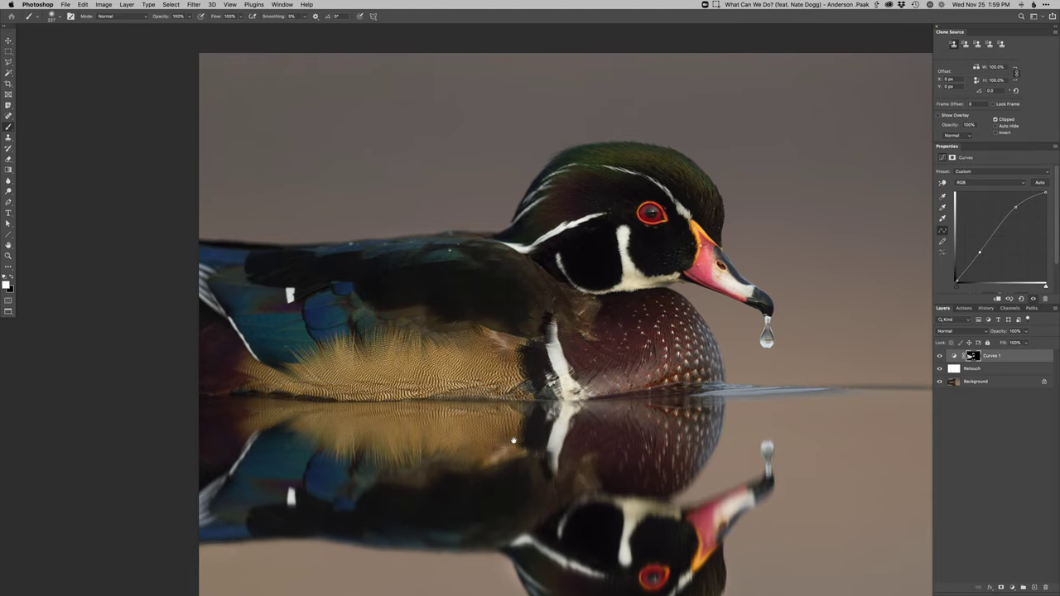
Step: Add a second Curves layer with the black point moved slightly inward, and invert its mask to black
key("super+shift+m")
key("Return")
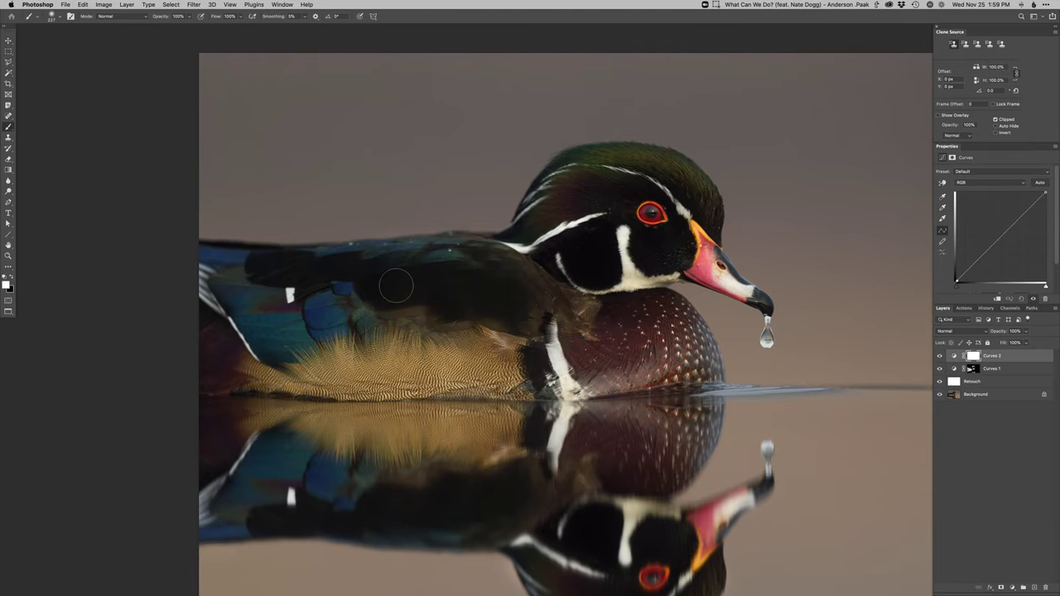
key("shift+Right")
key("super+i")
Step: Paint the darkening over the duck's dark wing feathers and their reflection
mouse_move(374, 287)
left_mouse_down()
mouse_move(417, 286)
mouse_move(440, 304)
mouse_move(509, 320)
mouse_move(413, 294)
left_mouse_up()
left_click_drag(402, 462, 412, 412)
mouse_move(458, 449)
left_mouse_down()
mouse_move(532, 442)
mouse_move(327, 475)
left_mouse_up()
left_click_drag(531, 448, 511, 416)
left_click_drag(437, 396, 458, 472)
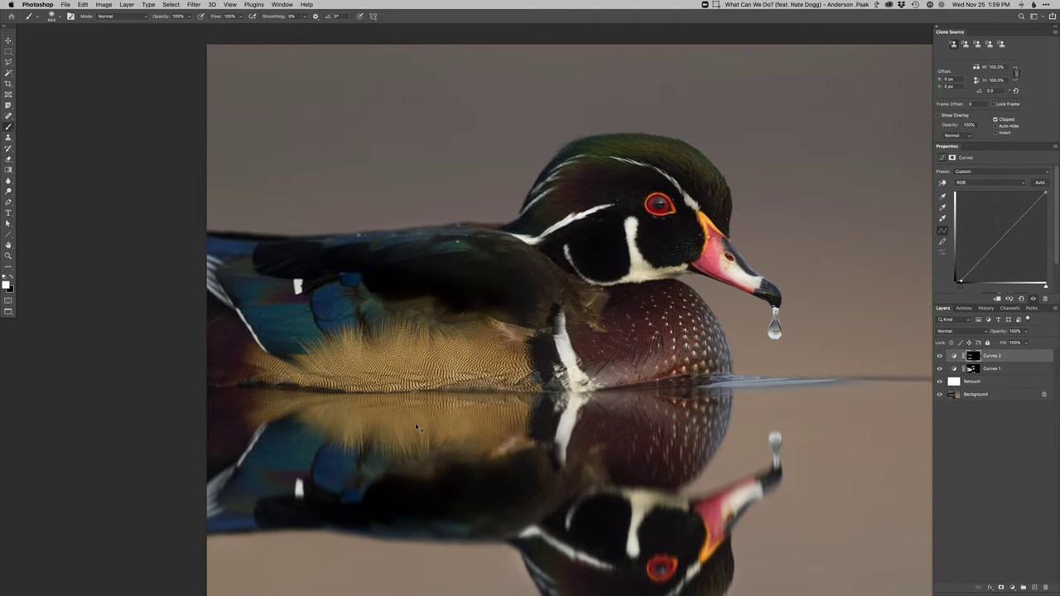
Step: Add a third Curves layer, raise the midtones of its green channel slightly, and invert its mask to black
key("super+m")
key("Return")
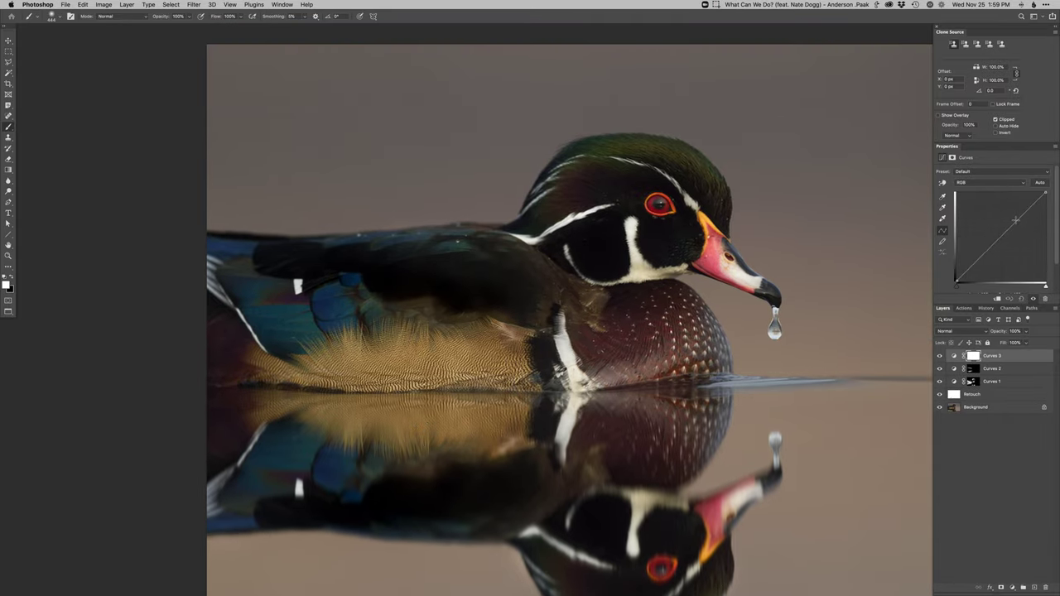
left_click(1015, 221)
key("alt+4")
left_click(1013, 223)
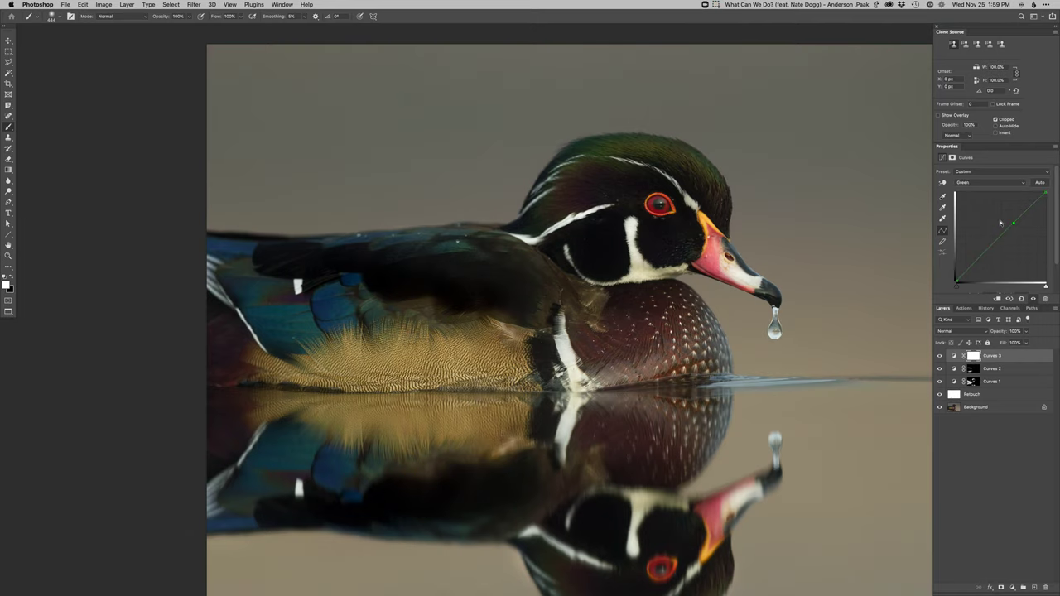
key("super+i")
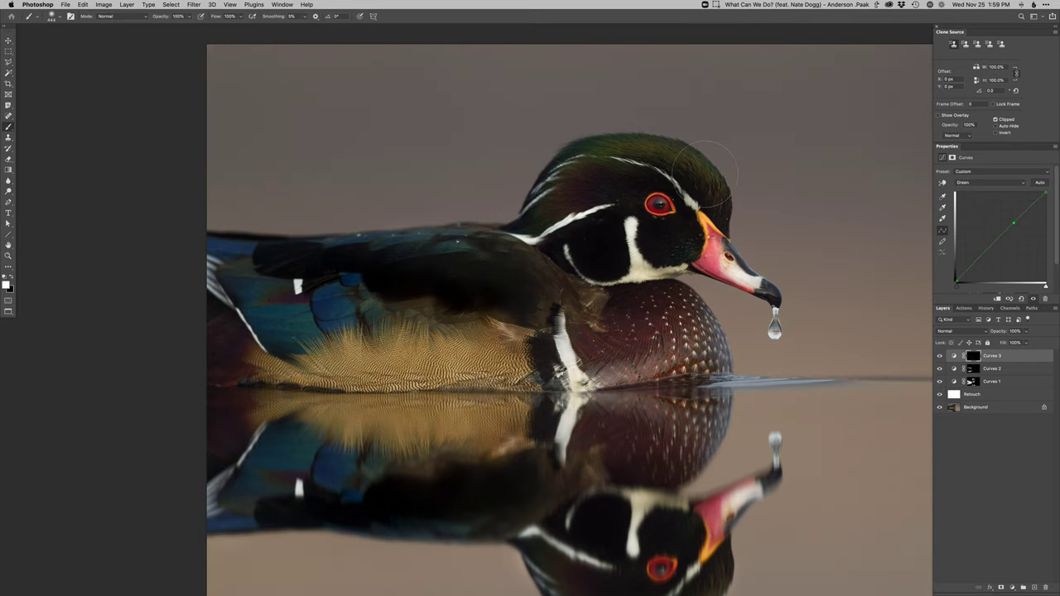
Step: Paint the green boost onto the duck's crown and its reflection, masking it back out around the reflected eye
left_click_drag(703, 176, 673, 175)
mouse_move(597, 354)
left_mouse_down()
mouse_move(568, 281)
mouse_move(569, 295)
left_mouse_up()
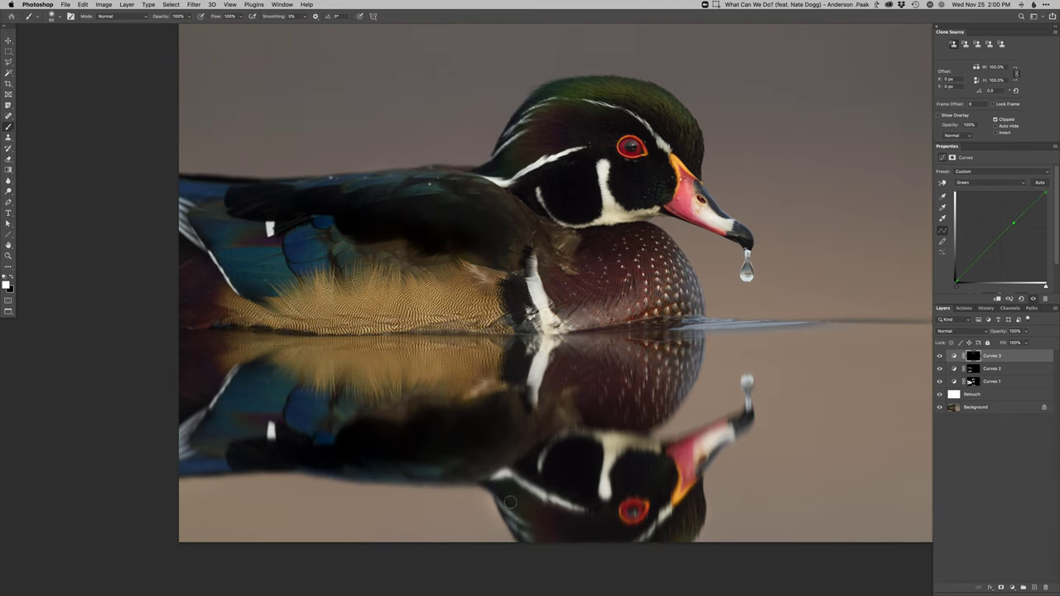
left_click_drag(526, 519, 523, 522)
key("x")
left_click_drag(629, 513, 640, 513)
key("x")
left_click_drag(546, 342, 547, 346)
Step: Add a fourth Curves adjustment layer and switch it to the red channel
key("super+alt+m")
key("Return")
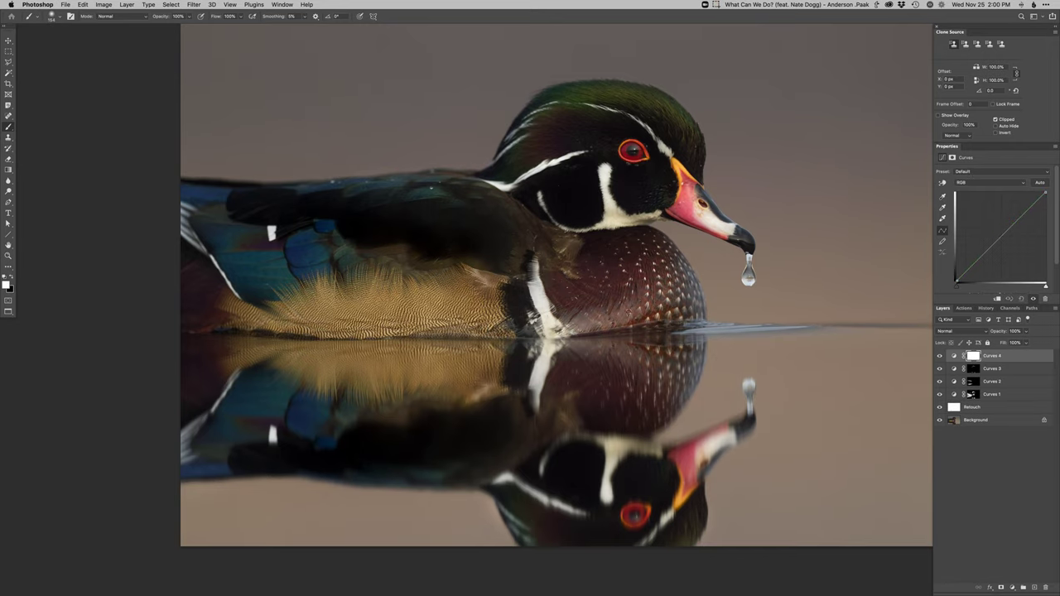
key("alt+3")
Step: Add a fifth Curves layer that lowers the blue channel slightly and apply it to the golden flank feathers with a larger brush
key("super+m")
key("alt+5")
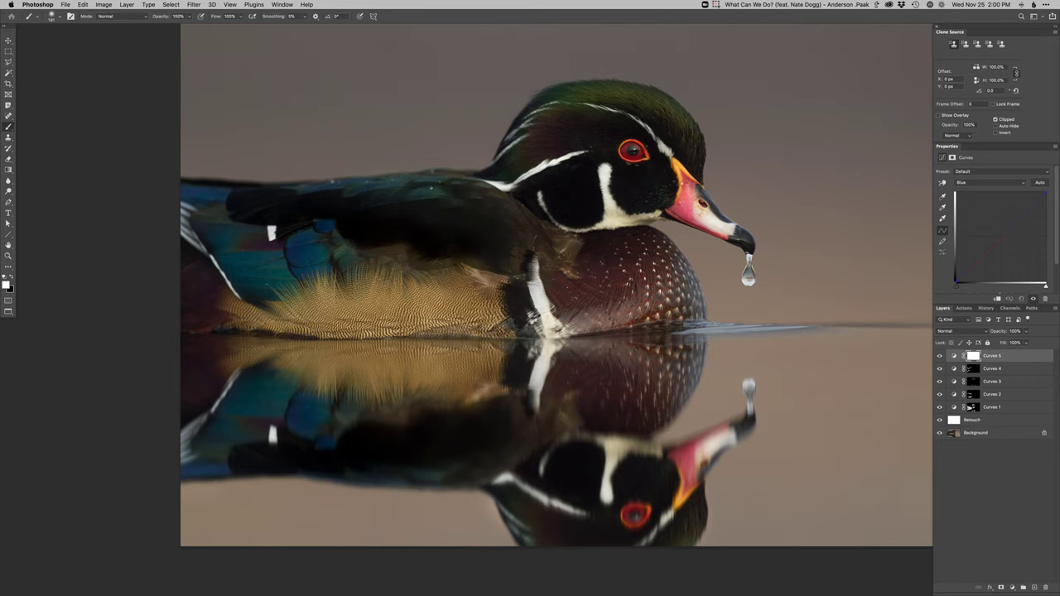
left_click(1008, 234)
key("]")
key("]")
key("]")
mouse_move(395, 343)
left_mouse_down()
mouse_move(272, 340)
mouse_move(463, 308)
left_mouse_up()
Step: Add a sixth Curves layer, raise the midtones of its red channel slightly, and invert its mask to black
key("super+shift+m")
key("Return")
key("alt+3")
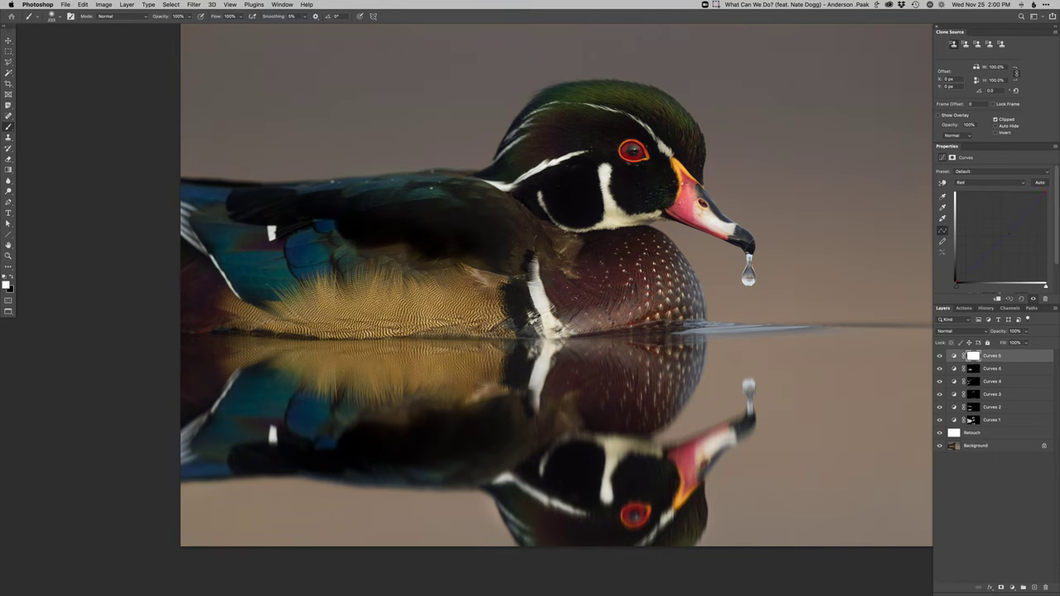
left_click(1005, 229)
key("super+i")
Step: Paint the red boost over the duck's maroon breast and its reflection
left_click_drag(600, 275, 632, 267)
left_click_drag(637, 357, 596, 366)
mouse_move(599, 385)
left_mouse_down()
mouse_move(653, 408)
mouse_move(655, 377)
left_mouse_up()
left_click_drag(618, 235, 618, 248)
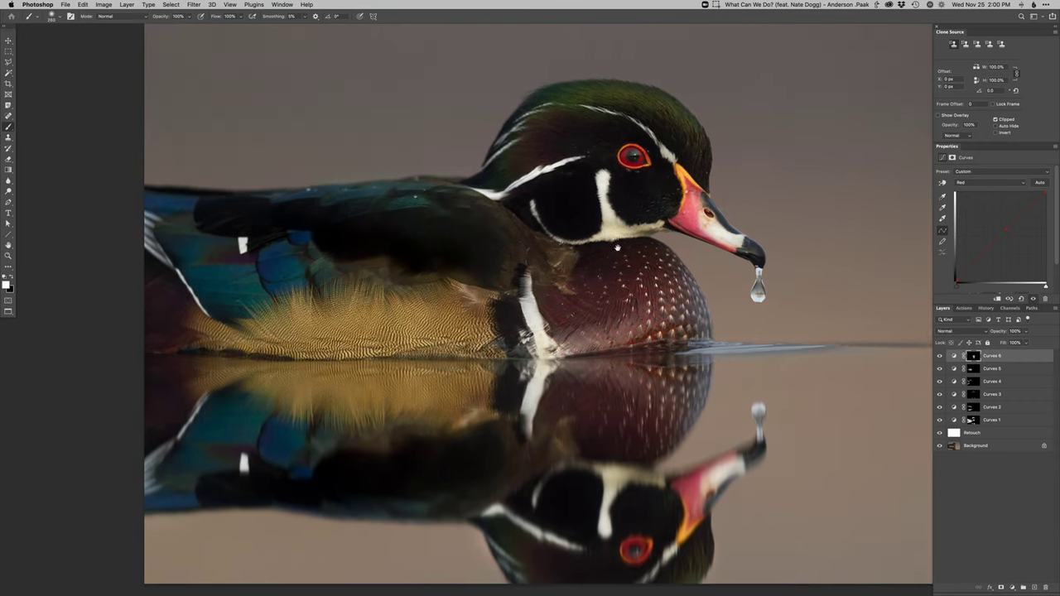
scroll(616, 247, "up", 3)
scroll(625, 313, "up", 3)
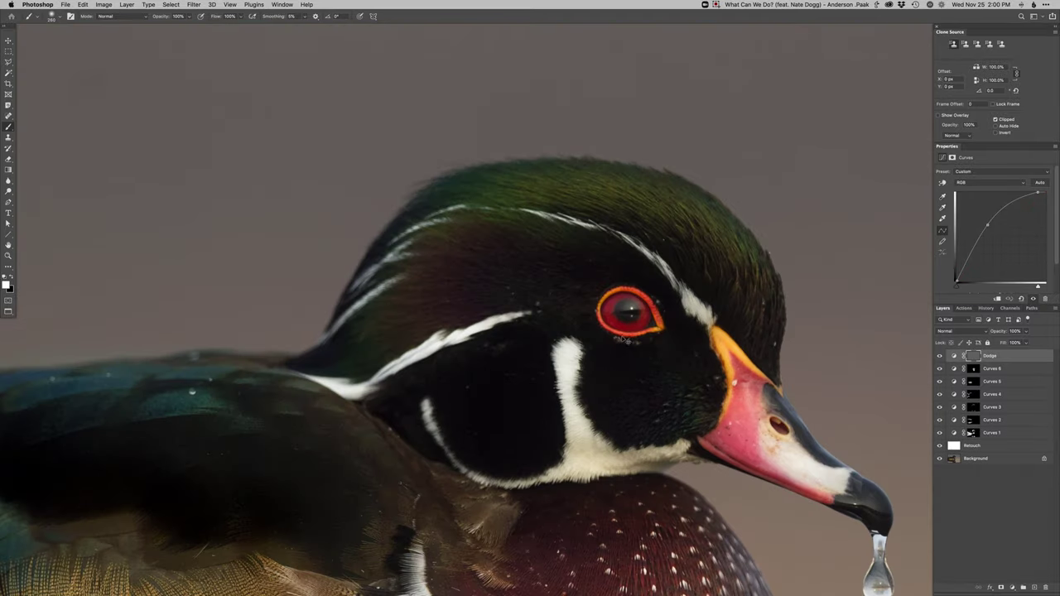
Step: Brighten the iris of the duck's eye on the Dodge layer's mask with a much smaller soft brush, undoing a stray stroke
right_click(646, 319)
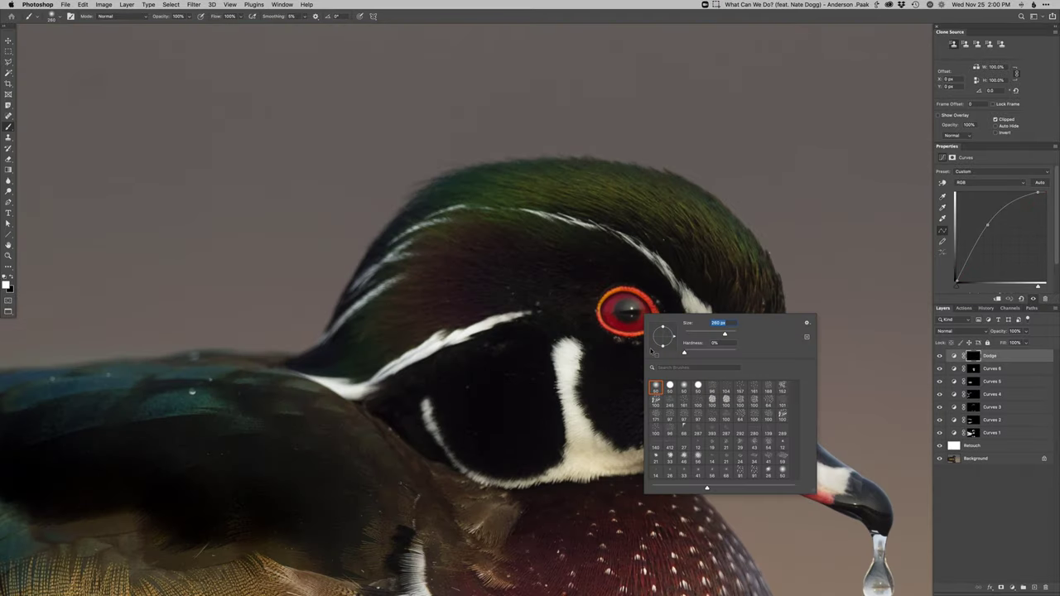
left_click(656, 386)
left_click_drag(633, 320, 623, 320)
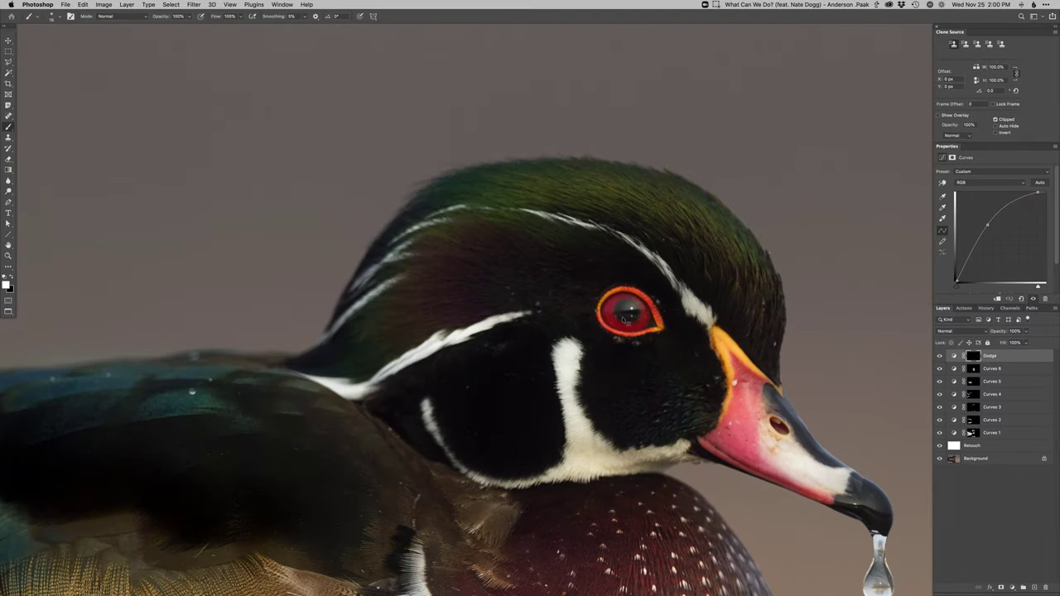
scroll(626, 318, "up", 2)
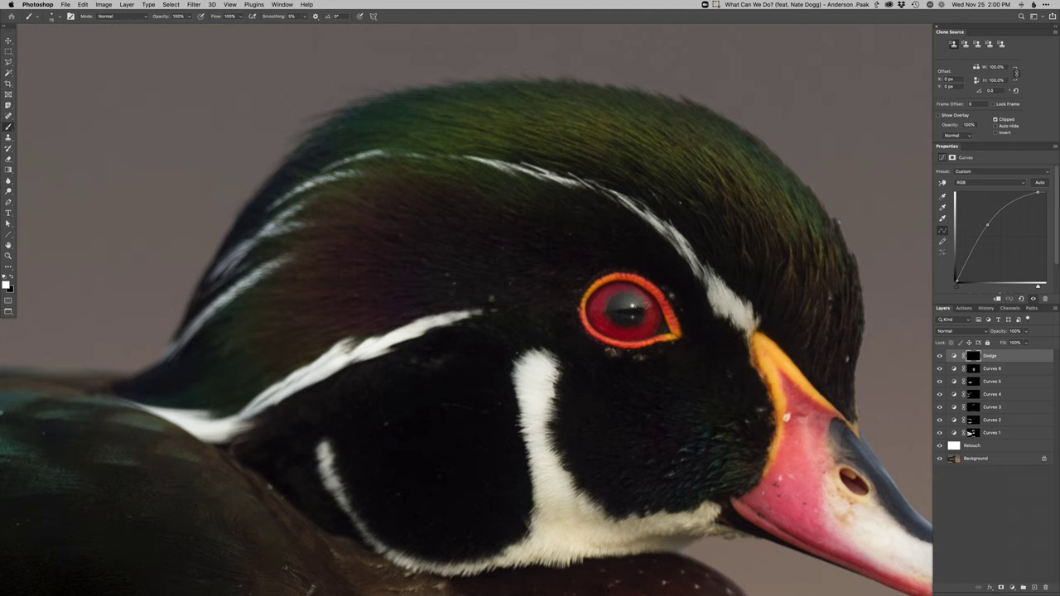
left_click_drag(644, 305, 620, 307)
key("super+z")
mouse_move(595, 308)
left_mouse_down()
mouse_move(644, 303)
mouse_move(617, 294)
mouse_move(636, 320)
left_mouse_up()
key("x")
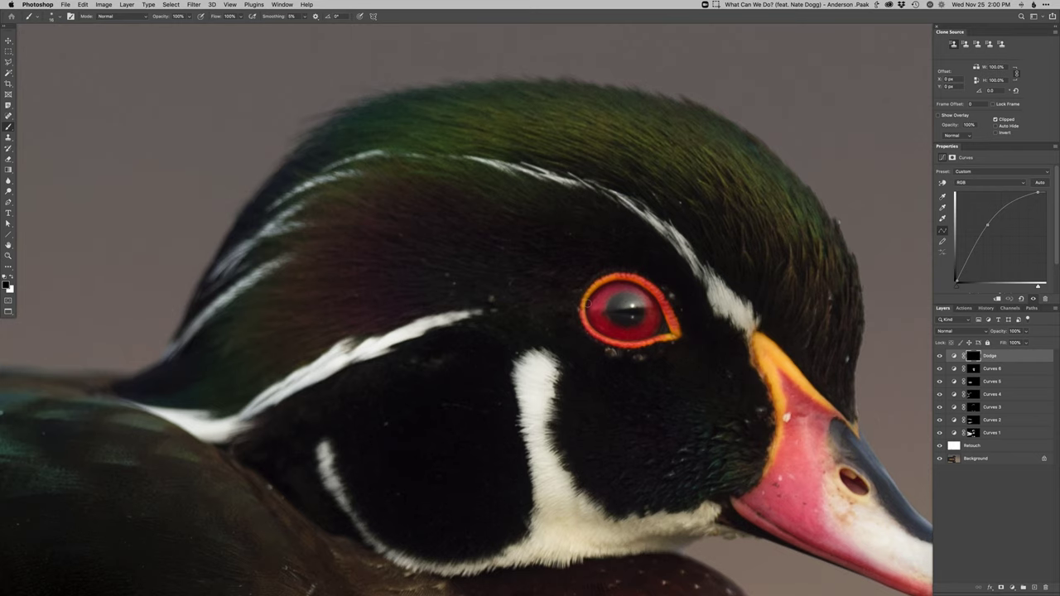
Step: Add a seventh Curves layer that pulls the black point inward slightly to deepen the shadows, and invert its mask to black
key("super+m")
key("Return")
key("plus")
key("shift+Right")
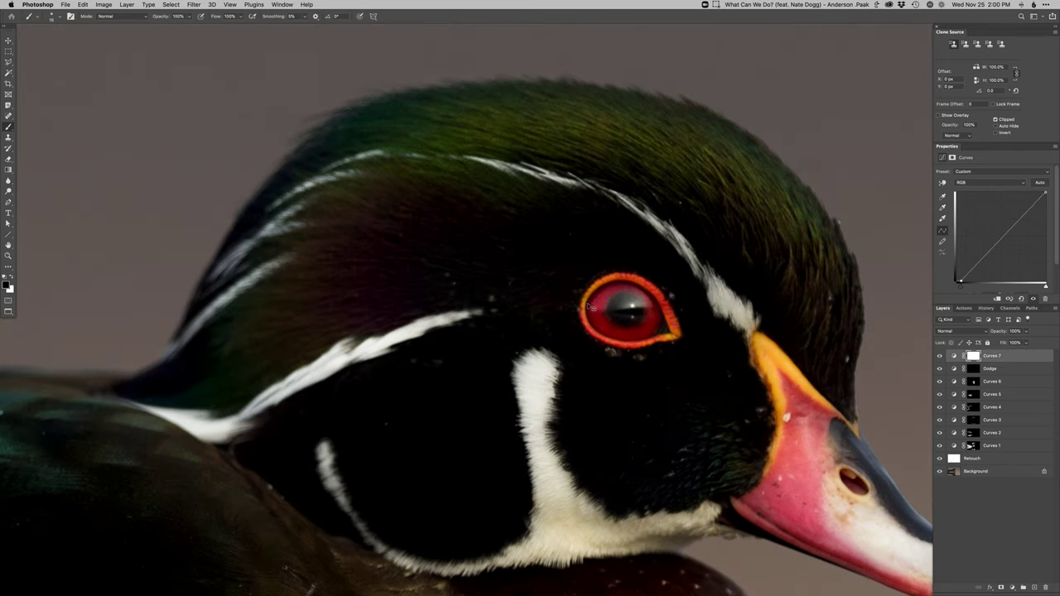
key("ctrl+i")
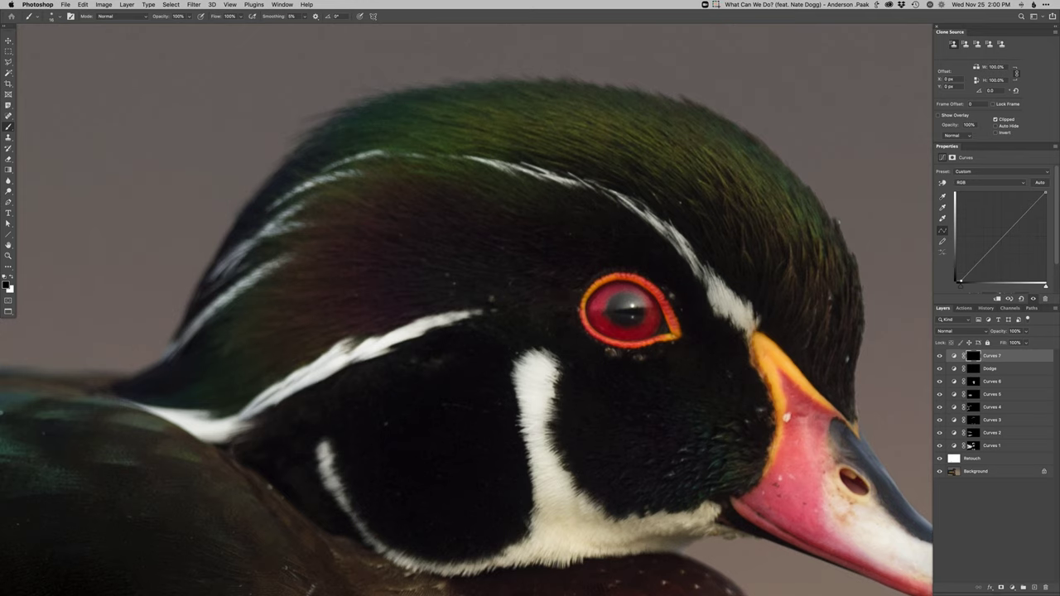
Step: Paint the shadow darkening in white over the duck's pupil, the area around the eye and the black cheek patch
key("x")
mouse_move(592, 321)
left_mouse_down()
mouse_move(635, 336)
mouse_move(663, 323)
mouse_move(651, 299)
mouse_move(604, 331)
mouse_move(659, 327)
mouse_move(630, 315)
left_mouse_up()
mouse_move(640, 312)
left_mouse_down()
mouse_move(619, 313)
mouse_move(669, 321)
left_mouse_up()
left_click(631, 345, "alt")
left_click_drag(620, 290, 643, 293)
mouse_move(577, 285)
left_mouse_down()
mouse_move(643, 294)
mouse_move(598, 270)
left_mouse_up()
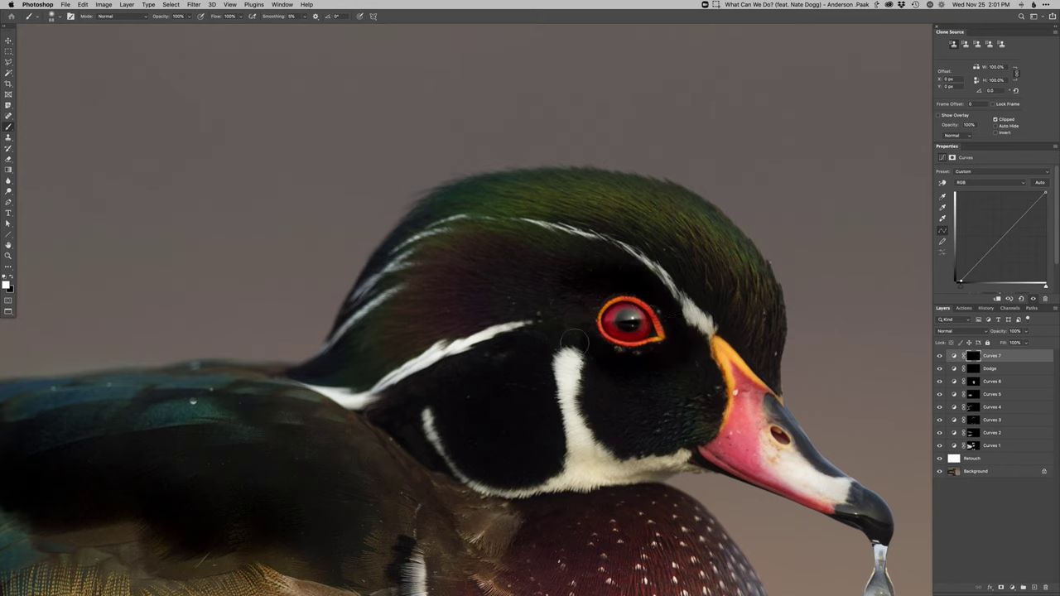
left_click_drag(520, 397, 534, 399)
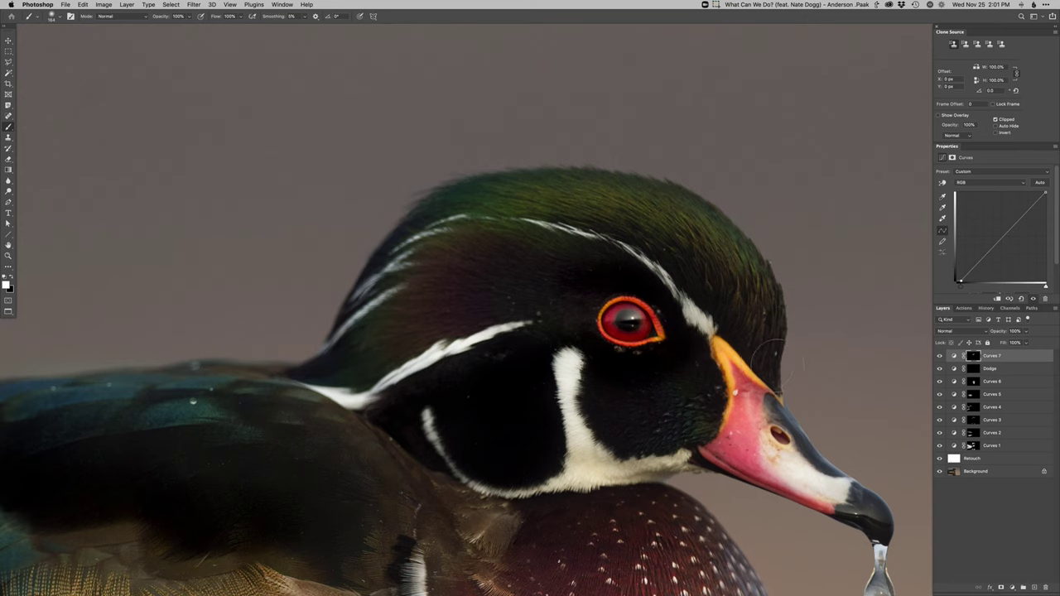
Step: Select everything except the background with the Magic Wand and darken the bill's black upper edge and tip on the Curves 7 mask
left_click_drag(828, 478, 647, 407)
left_click_drag(649, 392, 593, 387, "ctrl+alt")
key("w")
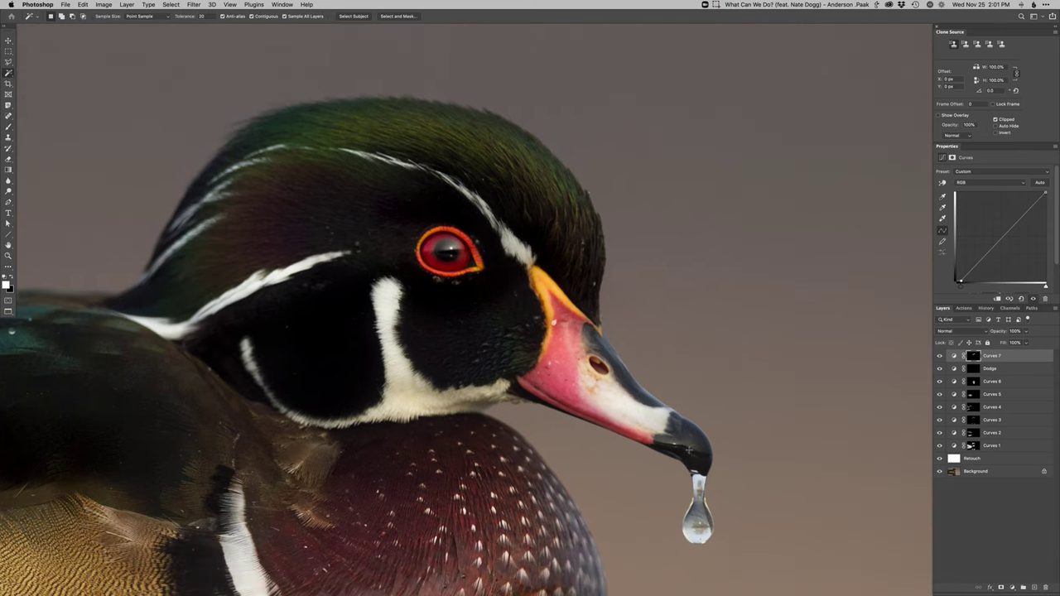
left_click(717, 446)
right_click(608, 358)
left_click(604, 347)
key("b")
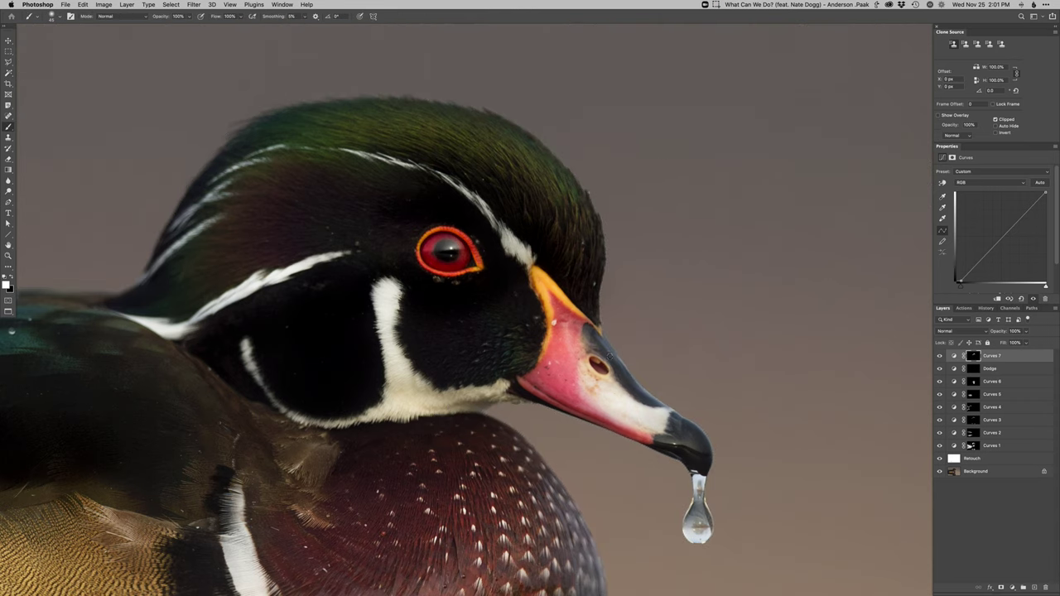
left_click_drag(595, 341, 632, 386)
mouse_move(689, 434)
left_mouse_down()
mouse_move(697, 461)
mouse_move(685, 424)
left_mouse_up()
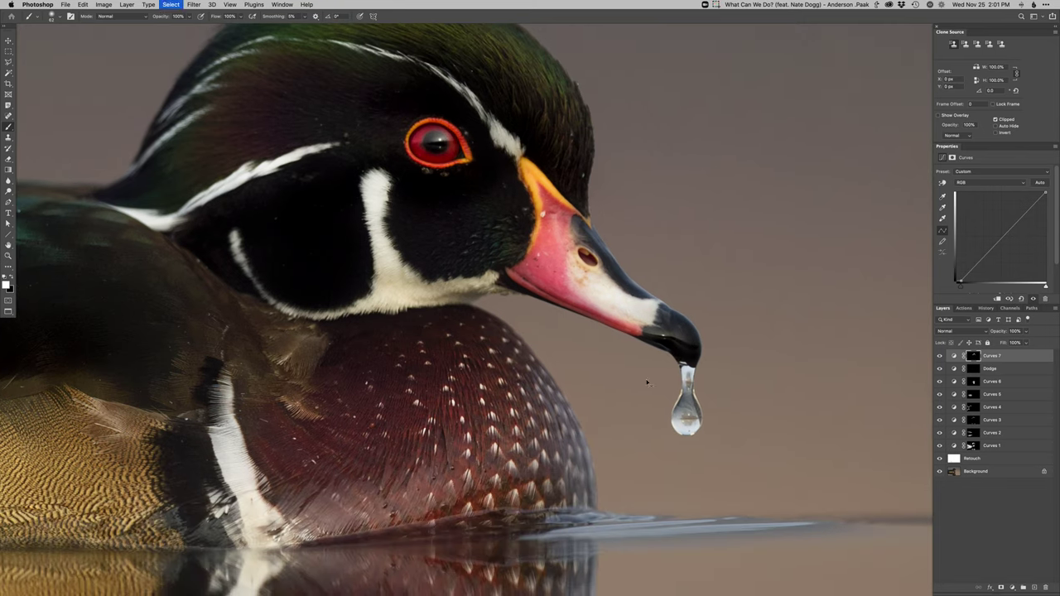
Step: Add a second Dodge layer, set up a Magic Wand selection at tolerance 10 around the water drop, and hide the selection edges
key("w")
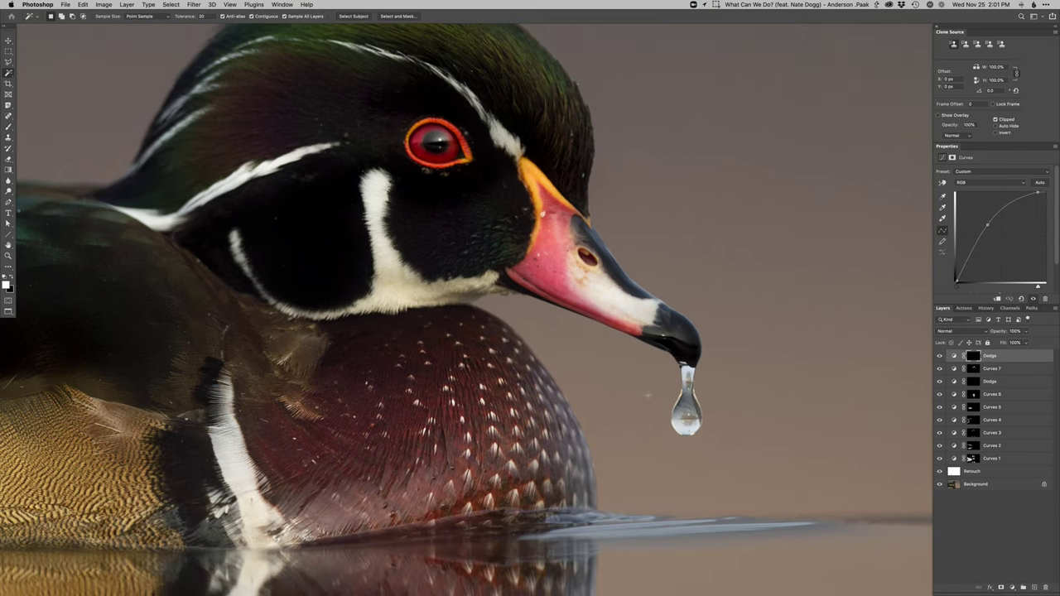
left_click(656, 417)
key("super+d")
left_click(621, 411)
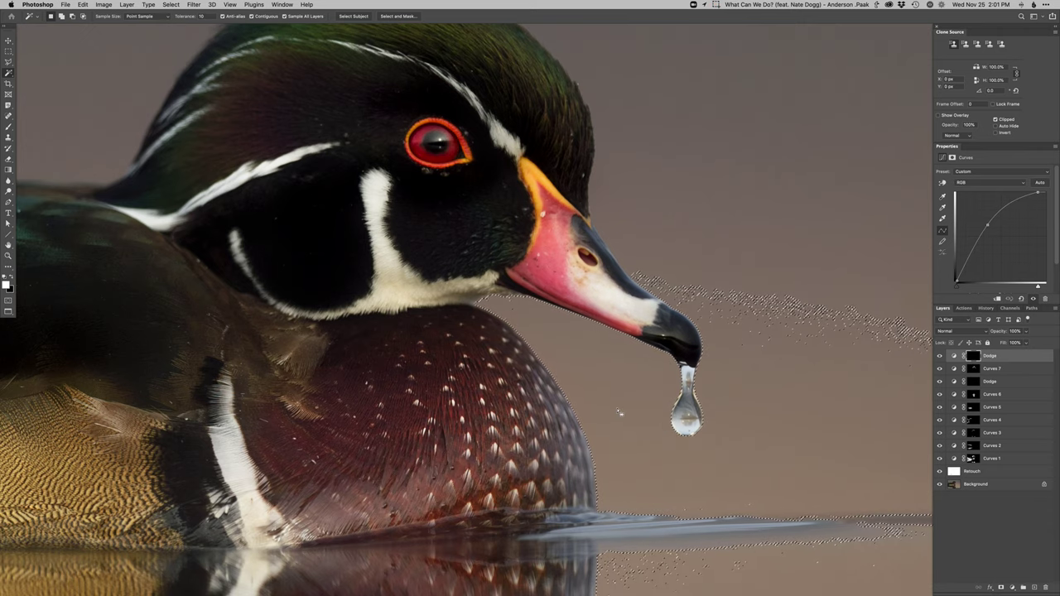
key("super+h")
key("b")
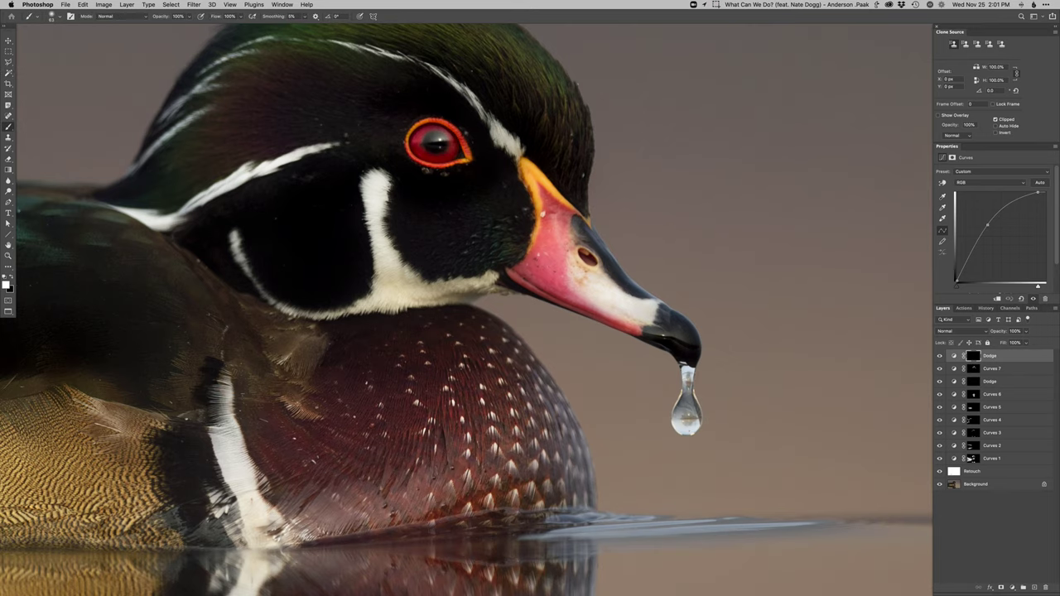
Step: Brighten the water drop under the bill and its reflection on the new Dodge layer, clearing the selection
mouse_move(676, 424)
left_mouse_down()
mouse_move(695, 425)
mouse_move(689, 432)
left_mouse_up()
left_click(670, 438, "alt")
left_click(670, 438, "alt")
left_click_drag(669, 478, 639, 389)
key("super+d")
left_click_drag(661, 462, 666, 453)
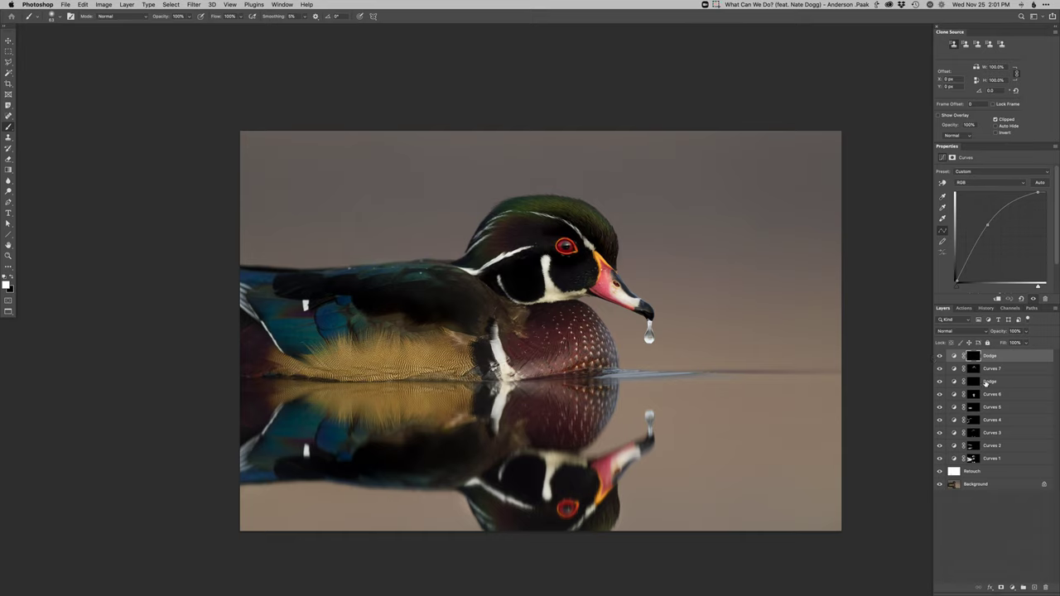
Step: Darken the black areas of the duck's head and body reflection by painting on the Curves 7 layer's mask
left_click(972, 381)
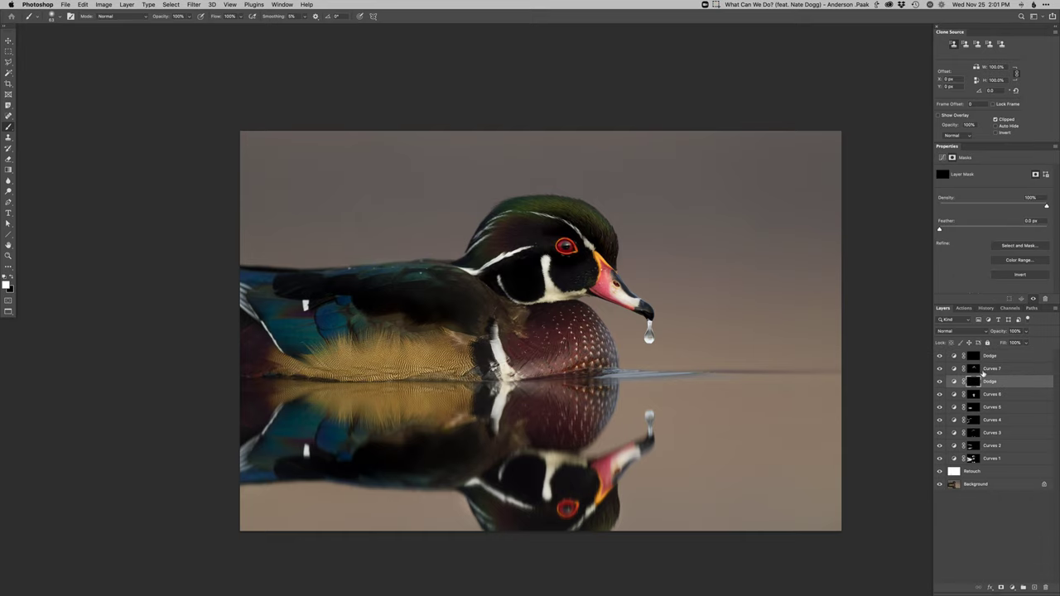
left_click(974, 369)
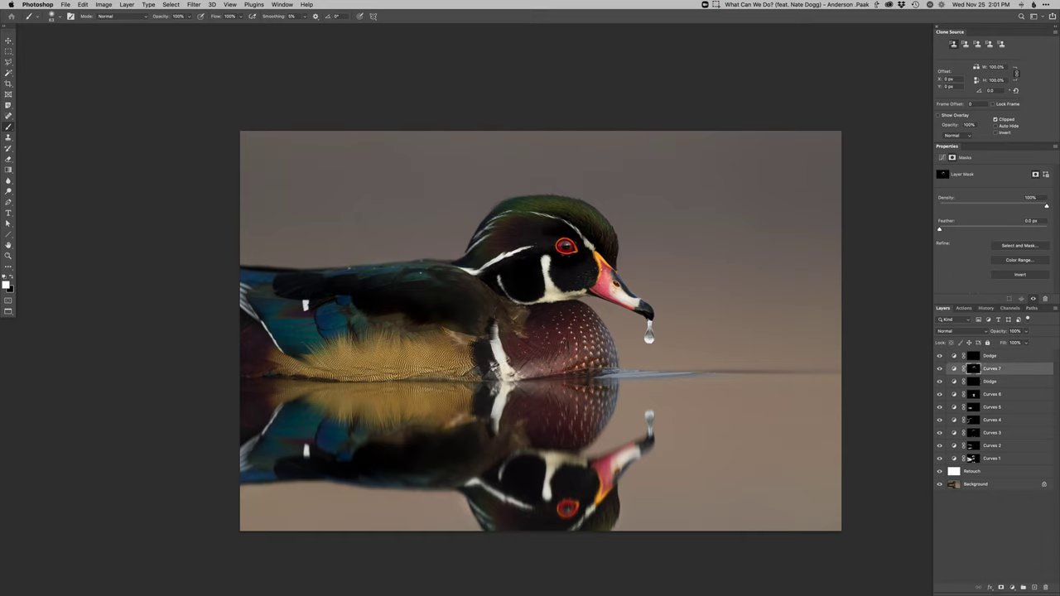
left_click_drag(679, 471, 647, 444)
left_click_drag(607, 498, 589, 496)
mouse_move(588, 483)
left_mouse_down()
mouse_move(552, 509)
mouse_move(518, 482)
left_mouse_up()
mouse_move(463, 440)
left_mouse_down()
mouse_move(359, 474)
mouse_move(284, 467)
left_mouse_up()
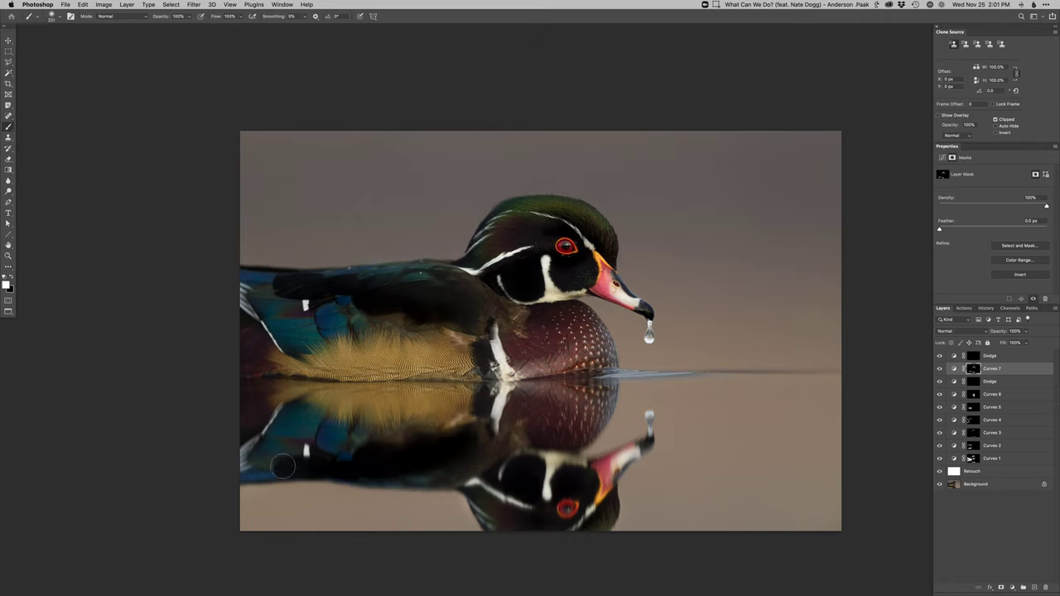
Step: Extend the darkening to the black flank bar and the tail edge, then paint part of it back out in black near the tail
mouse_move(477, 366)
left_mouse_down()
mouse_move(486, 397)
mouse_move(484, 372)
mouse_move(483, 388)
left_mouse_up()
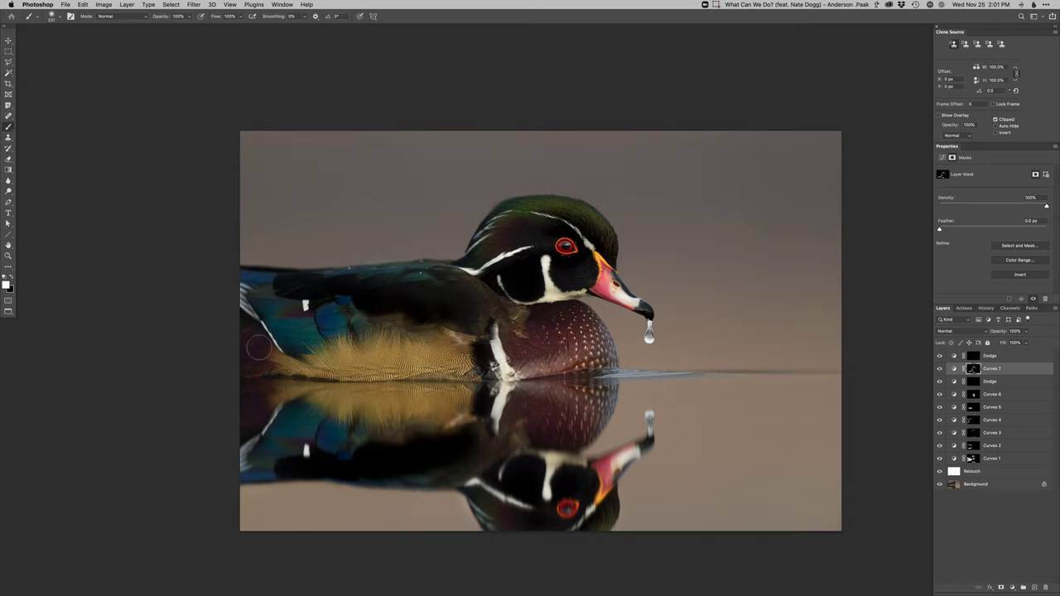
mouse_move(242, 328)
left_mouse_down()
mouse_move(245, 382)
mouse_move(236, 426)
left_mouse_up()
key("x")
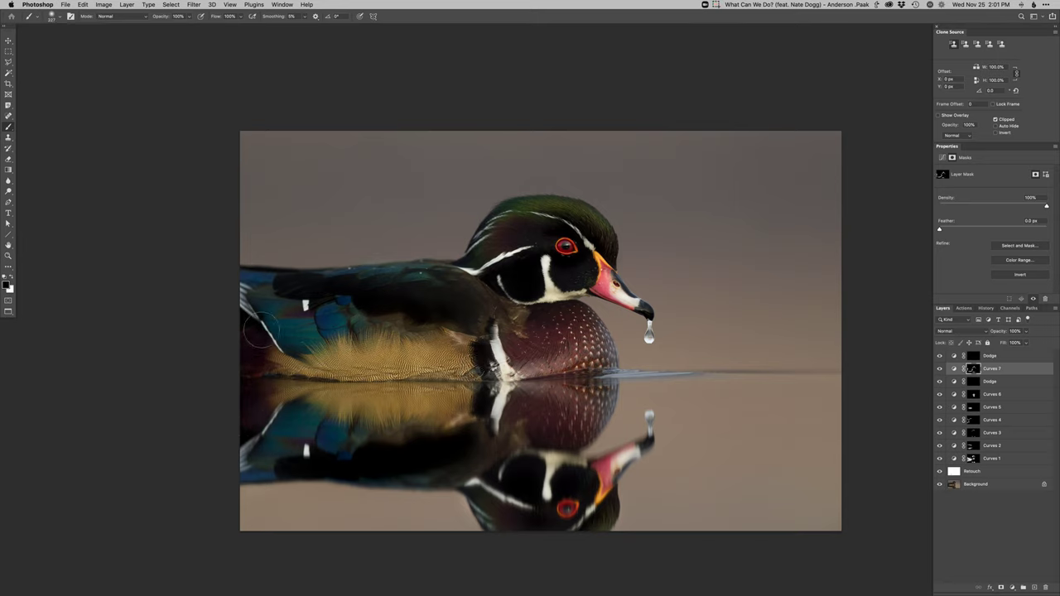
mouse_move(263, 337)
left_mouse_down()
mouse_move(249, 329)
mouse_move(252, 367)
mouse_move(263, 339)
left_mouse_up()
left_click_drag(740, 463, 734, 460)
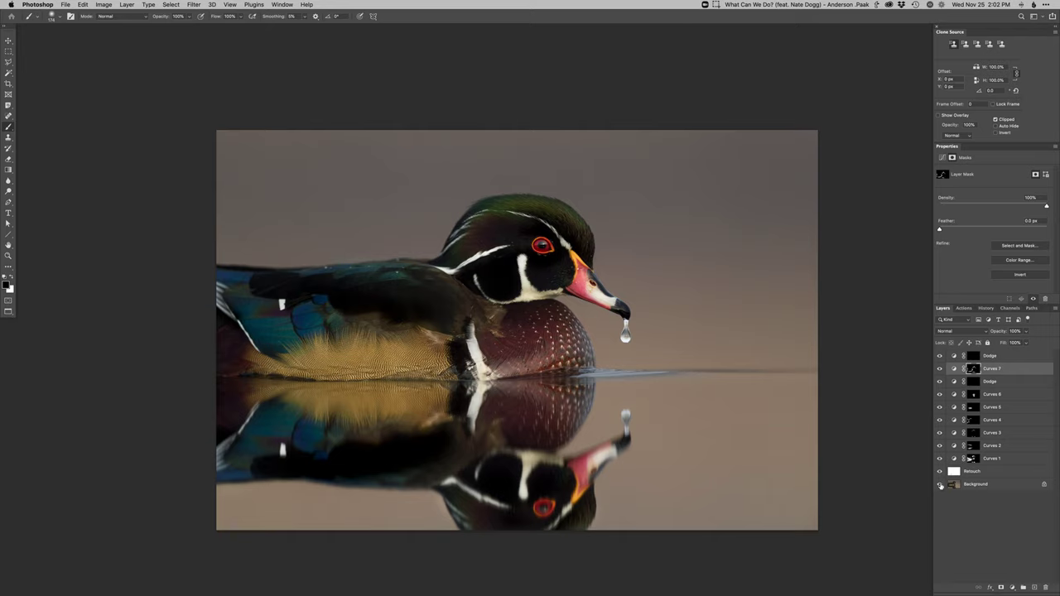
Step: Compare the photo before and after retouching by repeatedly hiding and showing every layer above the Background
left_click(940, 485, "alt")
left_click(940, 485, "alt")
left_click(940, 485, "alt")
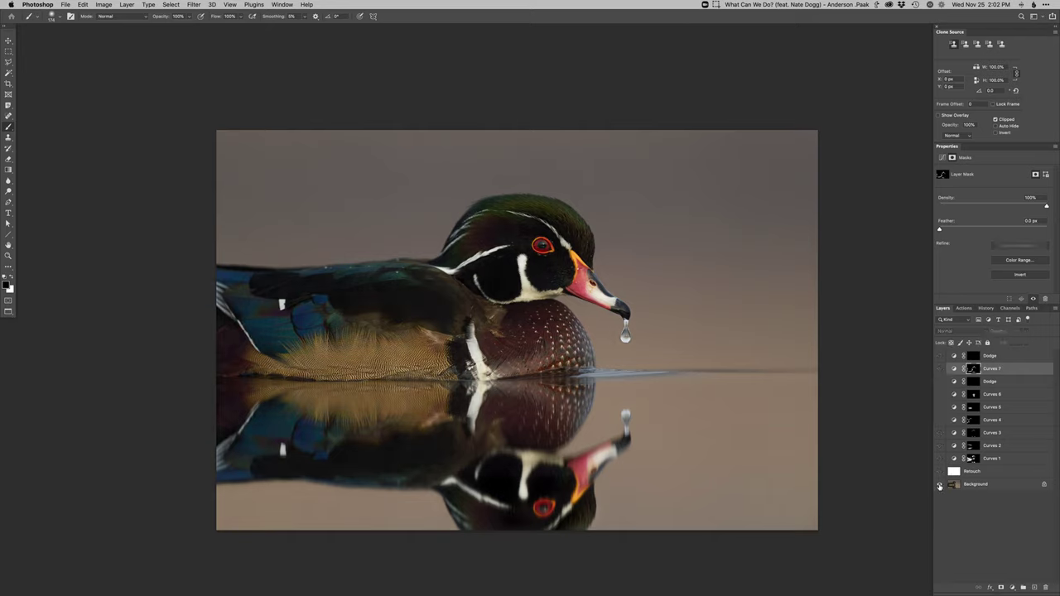
left_click(939, 485, "alt")
left_click(940, 486, "alt")
left_click(940, 486, "alt")
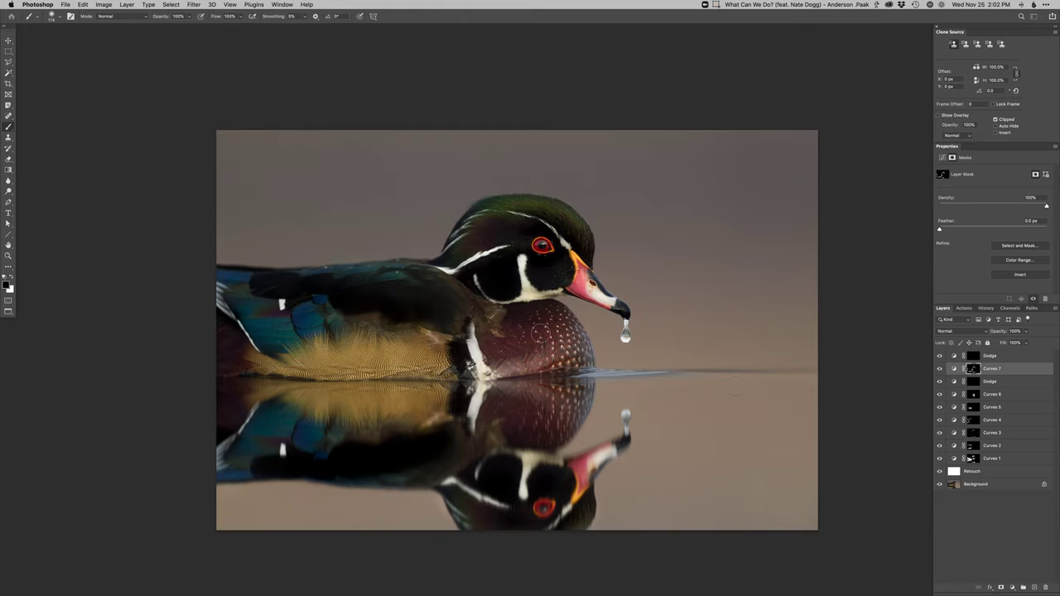
Step: Close the retouched photo, compare the original copy with the edited PSD in Lightroom's Survey view, and open the edited version large
key("super+w")
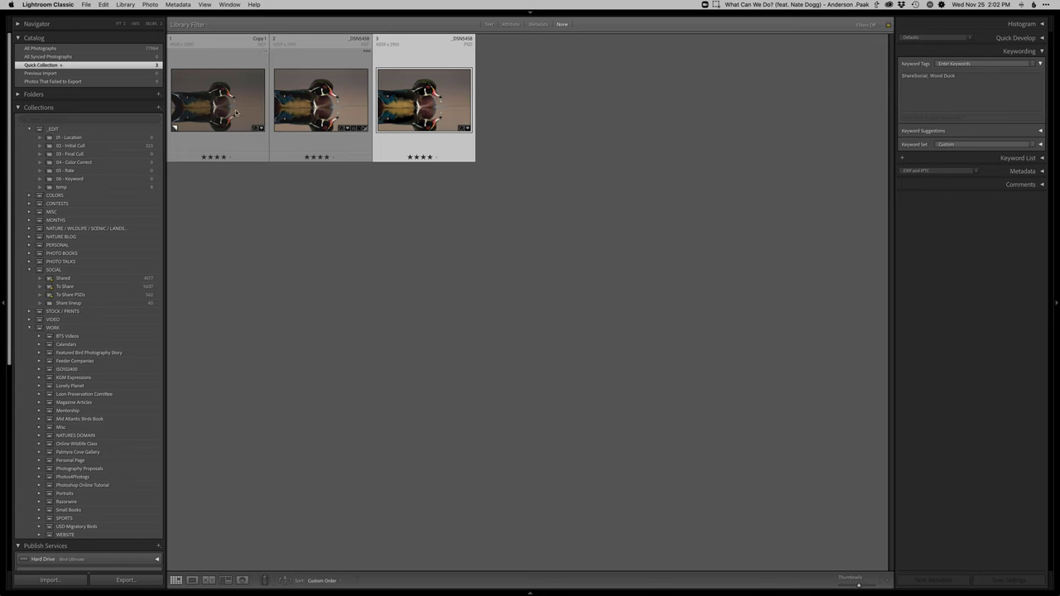
left_click(233, 111, "super")
key("n")
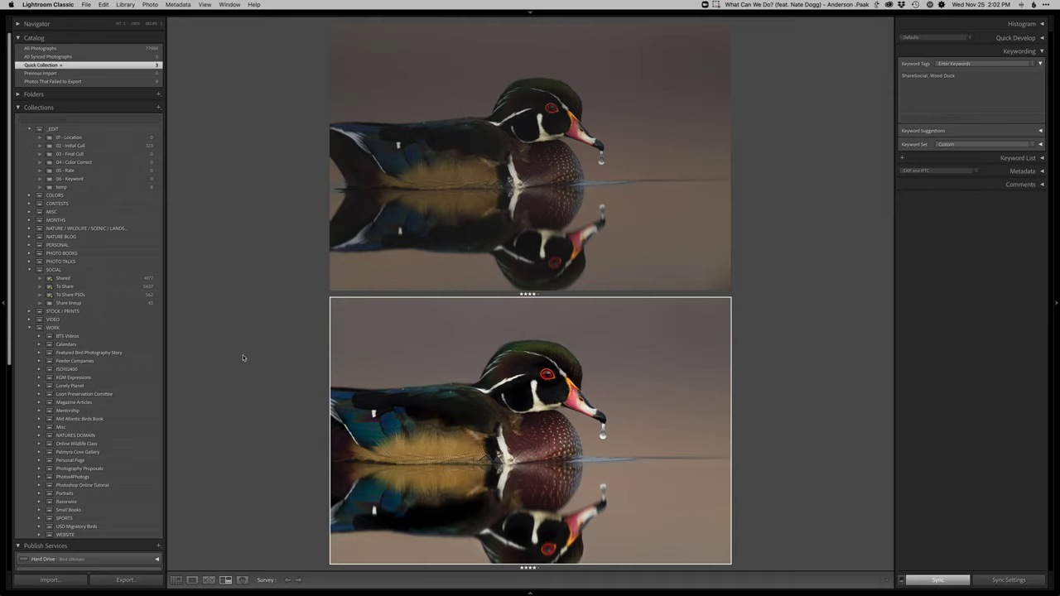
double_click(396, 401)
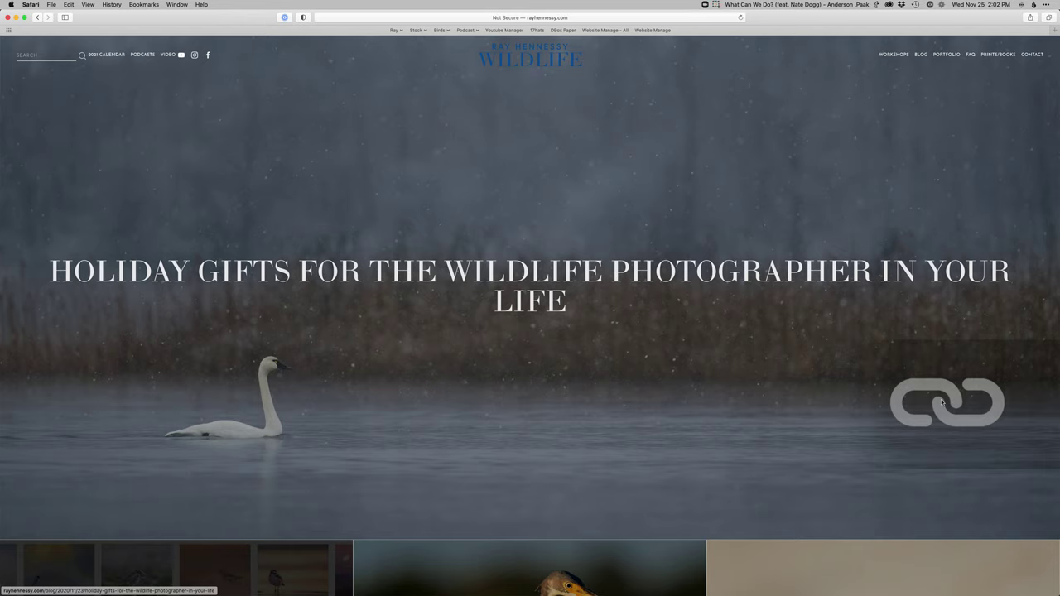
Step: Switch to Safari and view the wildlife photography site's Online Workshops page, then its Online Bird Photography Course page
mouse_move(891, 53)
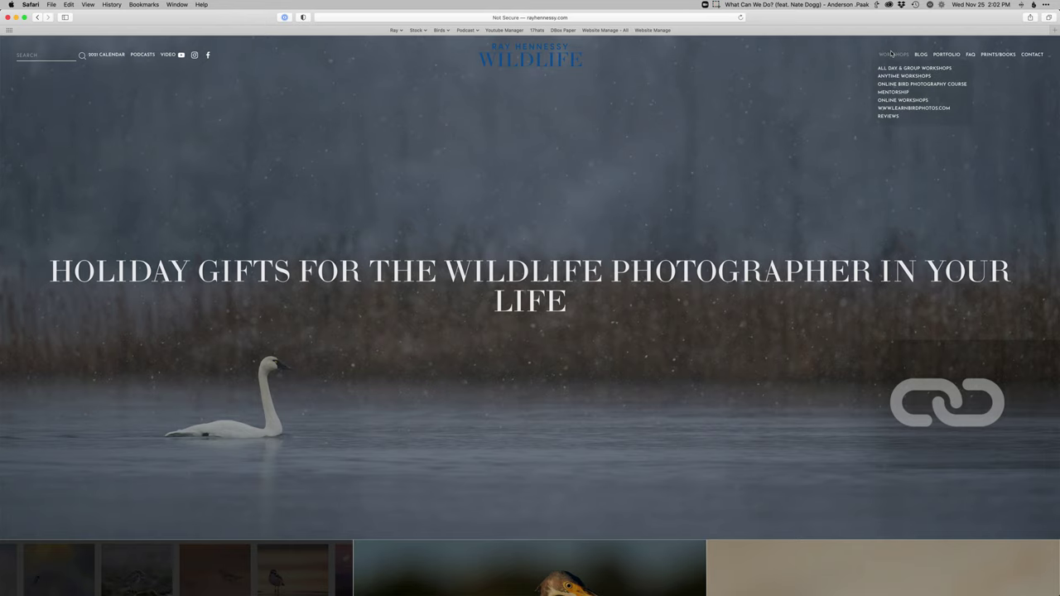
left_click(888, 101)
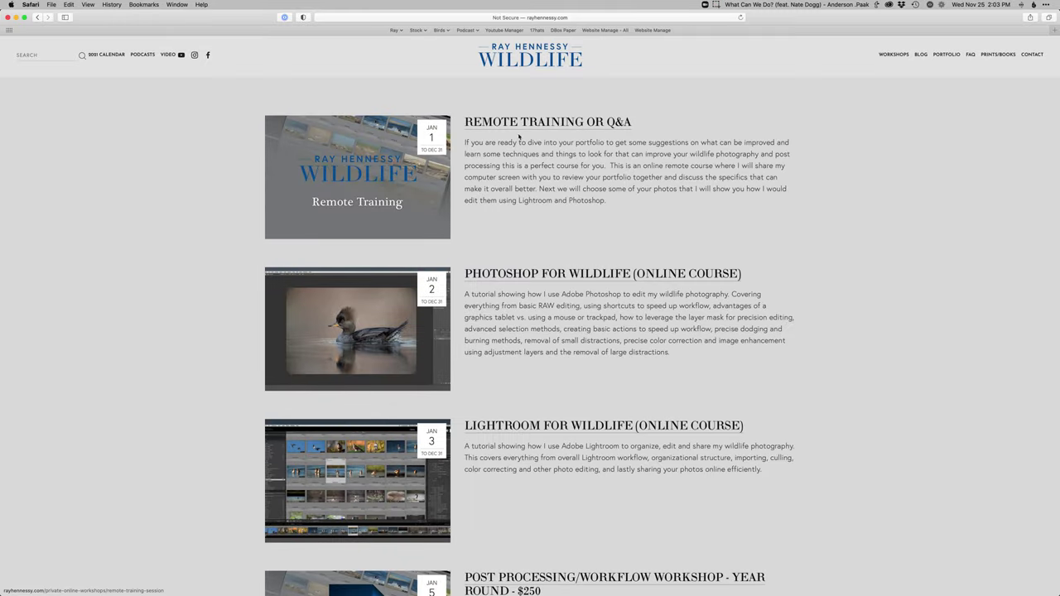
left_click(36, 17)
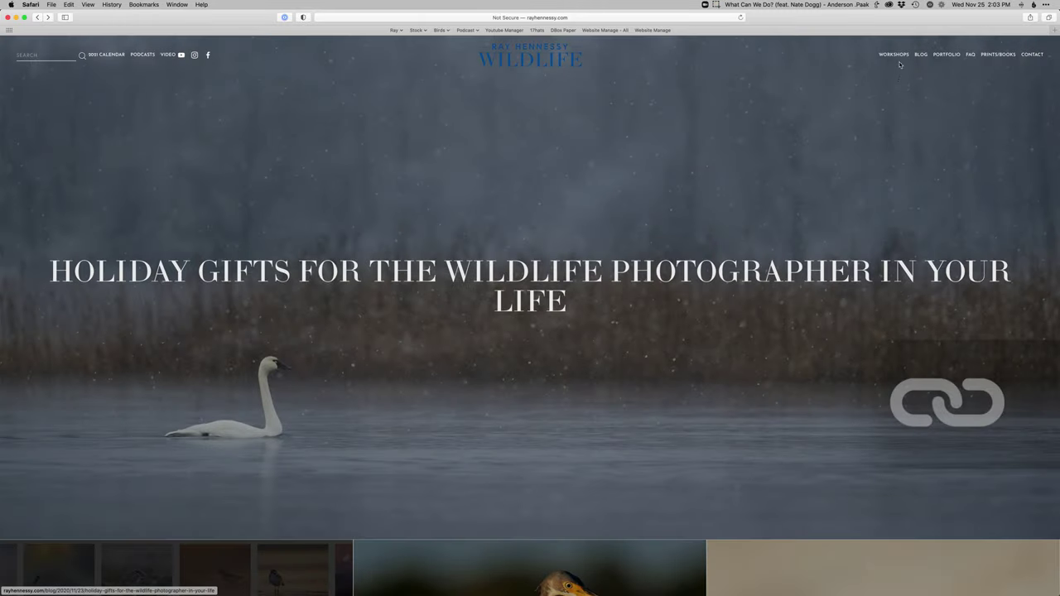
mouse_move(899, 65)
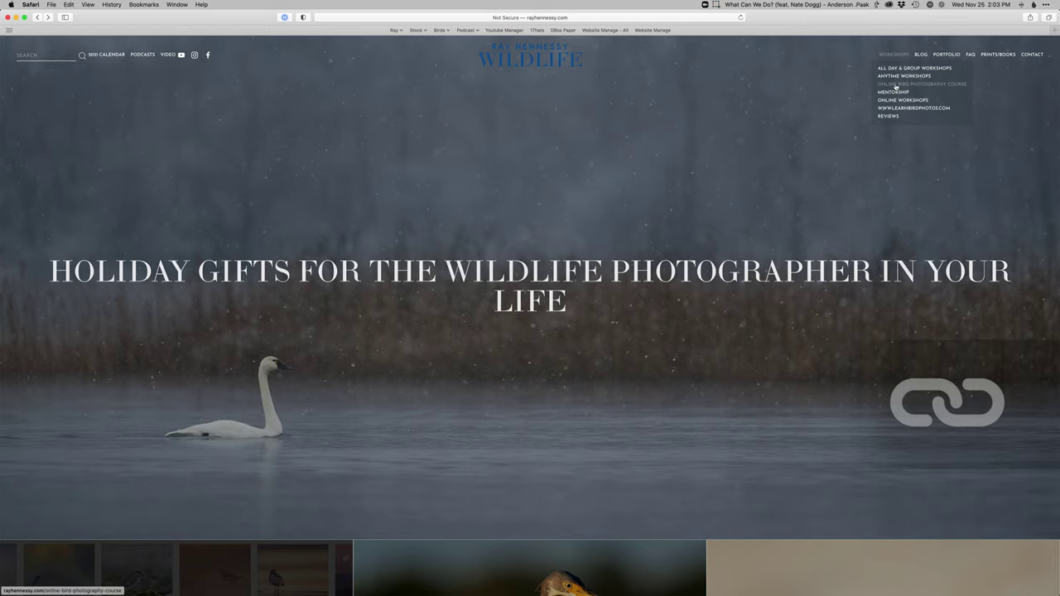
left_click(895, 86)
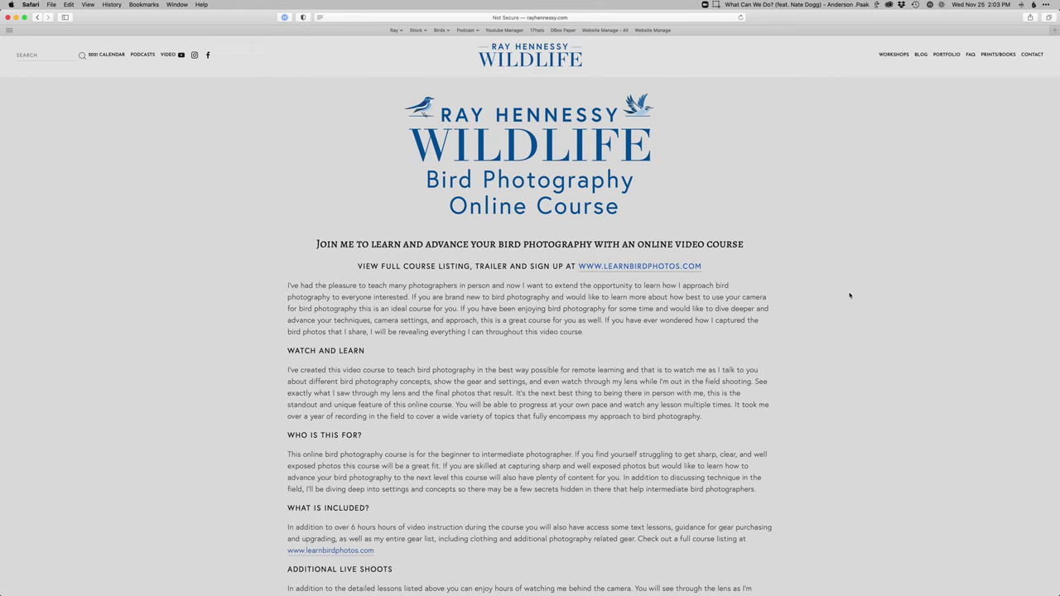
key("super+Tab")
left_click(715, 5)
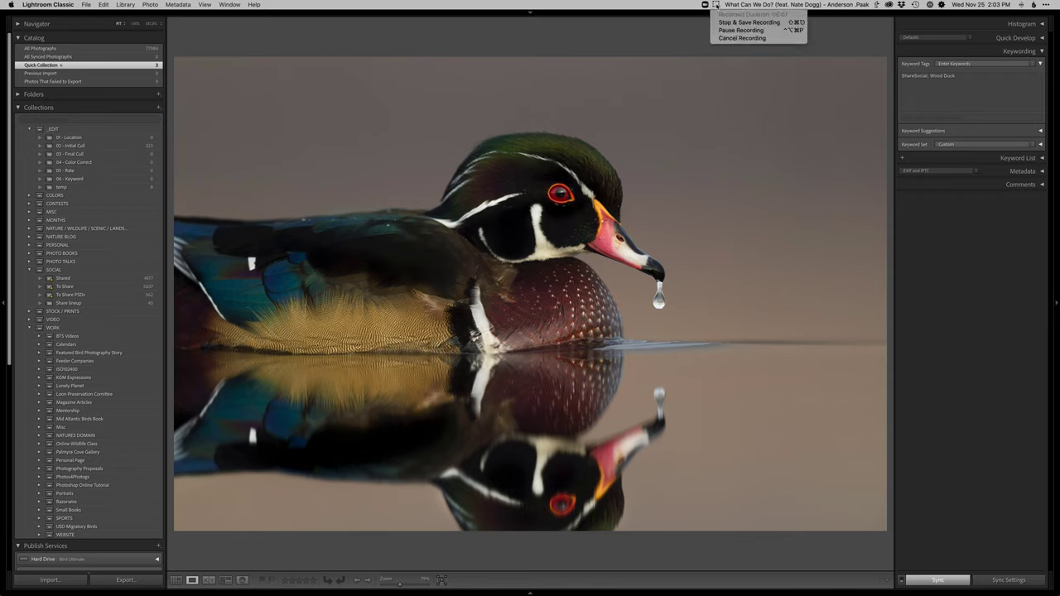